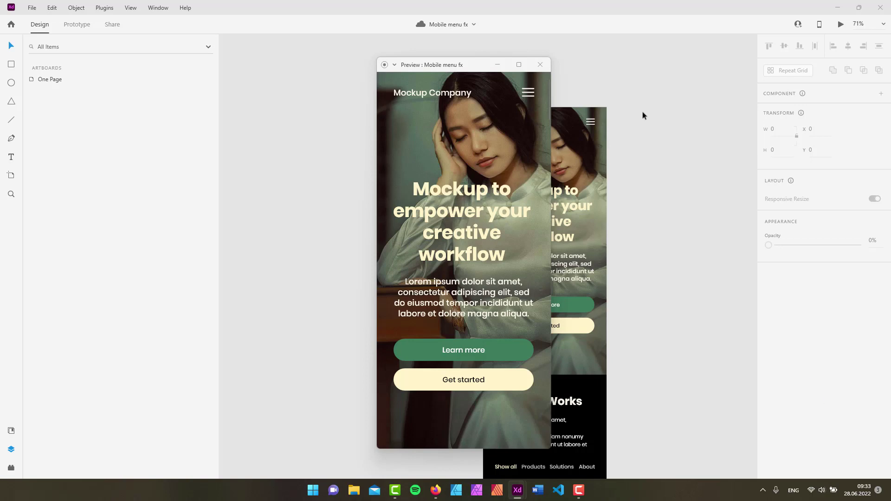
- Test opening and closing the full-screen mobile menu through the hamburger icon in the preview
left_click(526, 94)
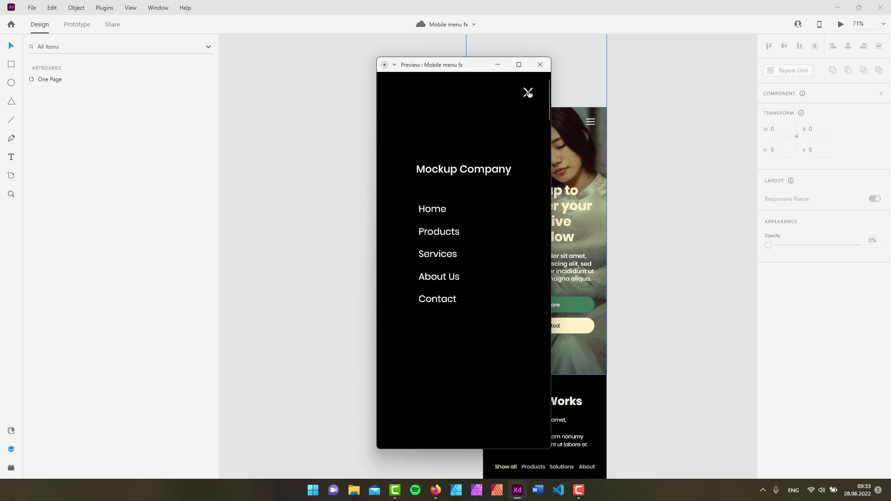
left_click(528, 93)
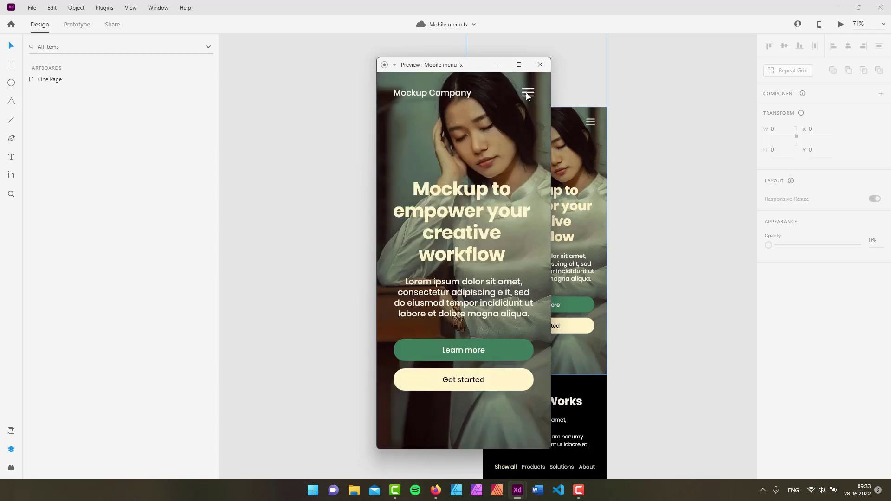
left_click(527, 94)
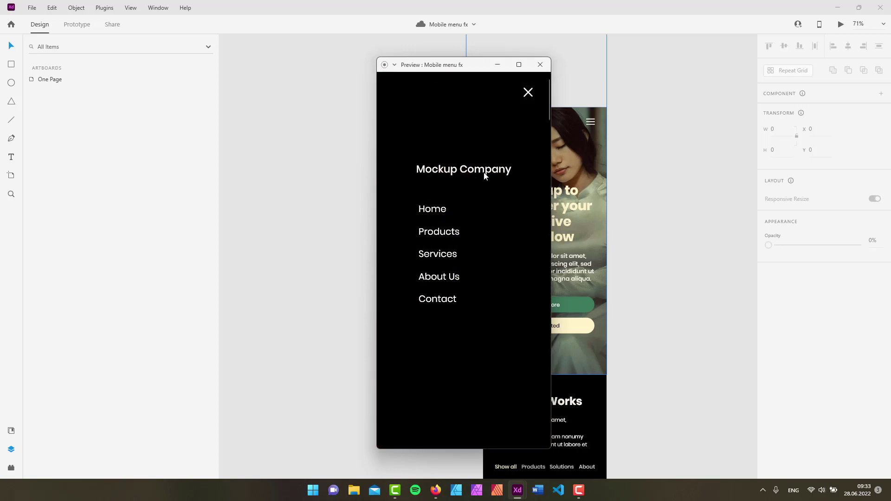
left_click(528, 94)
left_click(528, 94)
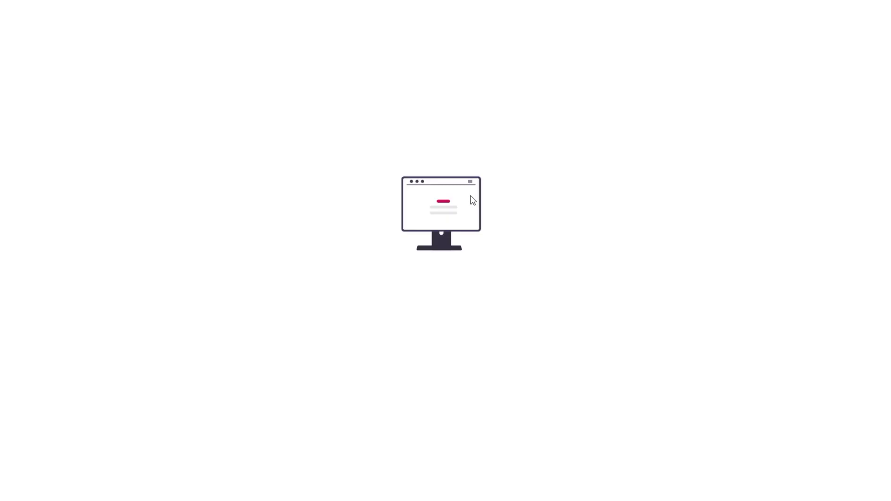
left_click(472, 199)
left_click_drag(483, 175, 498, 159)
key("t")
left_click(353, 291)
type("Dawid Tum")
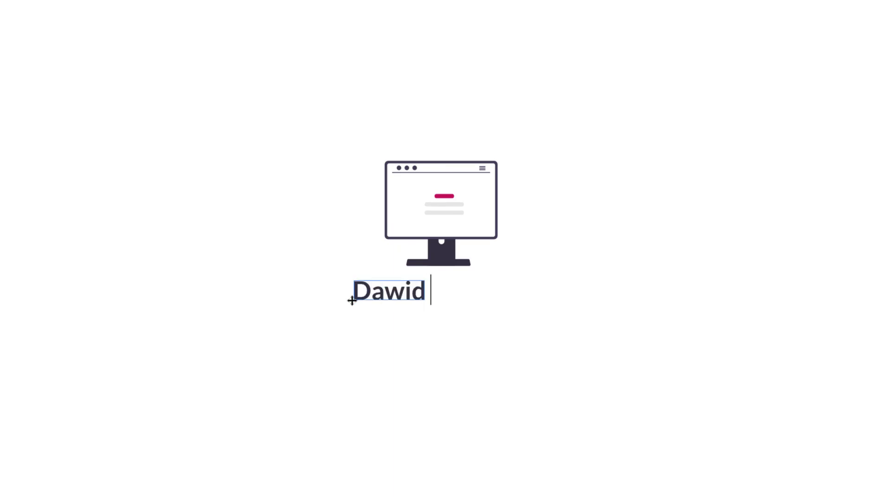
type("inski")
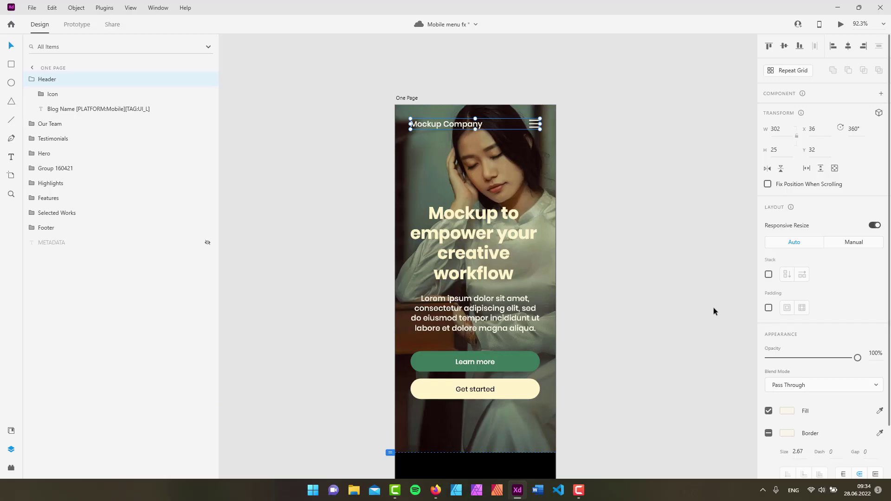
- Examine the One Page artboard and its Header group, including the Icon subgroup, the individual hamburger lines and the blog name text
left_click(589, 195)
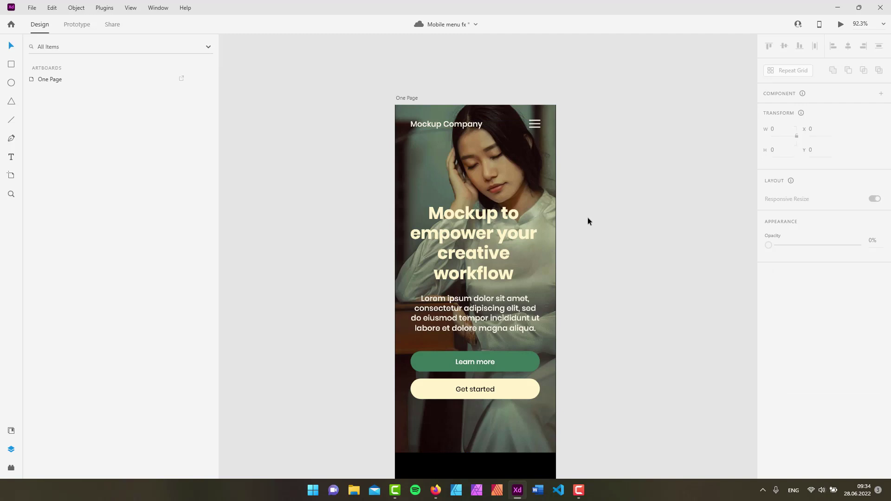
scroll(584, 239, "down", 6)
scroll(584, 241, "up", 6)
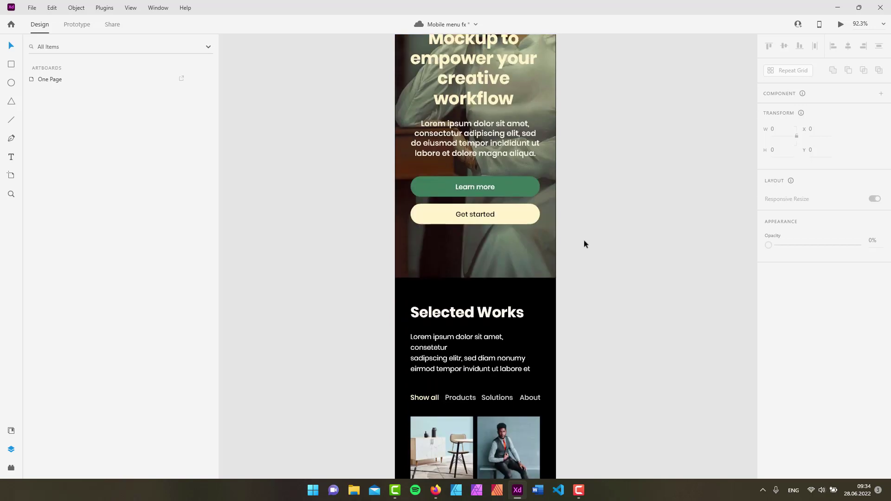
scroll(584, 245, "down", 1)
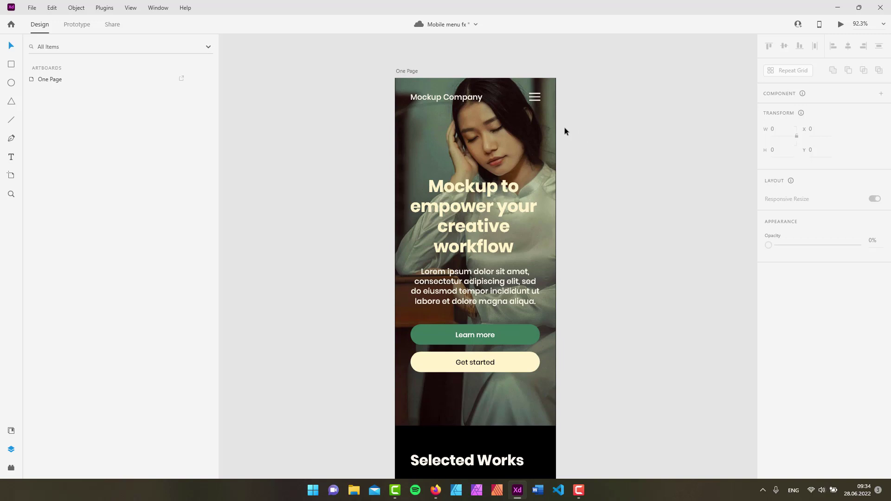
left_click(452, 103)
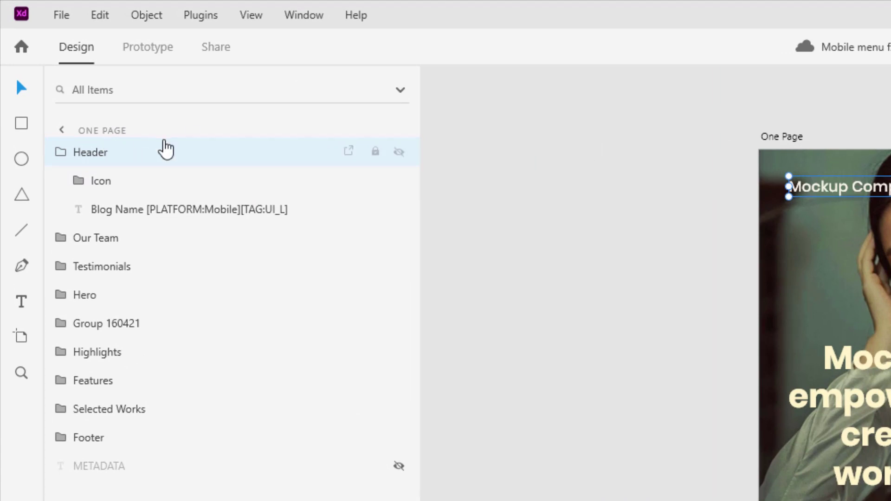
left_click(109, 213)
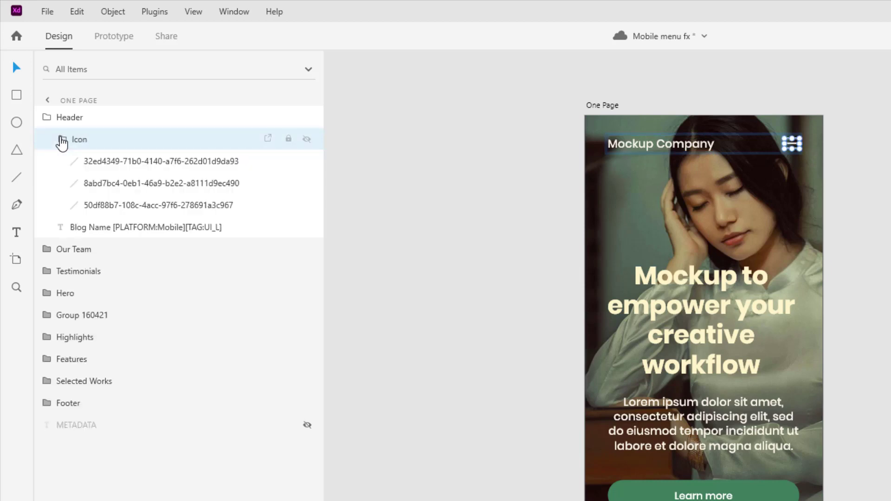
left_click(60, 140)
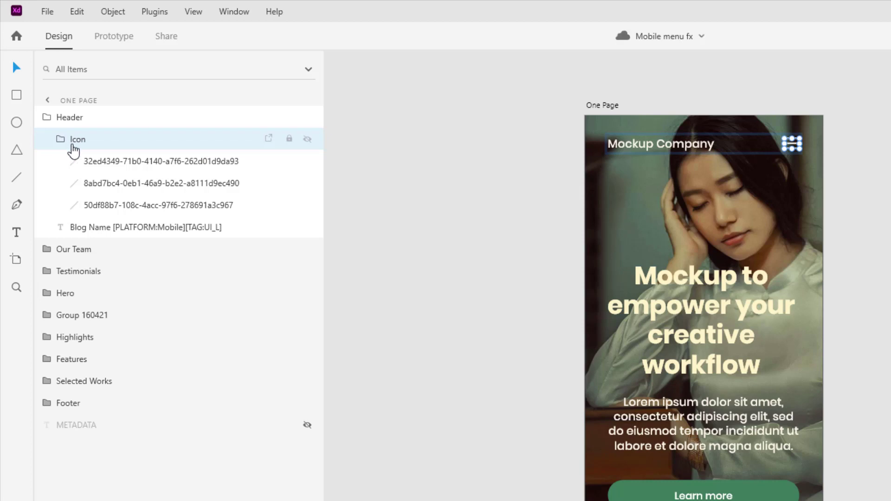
left_click(99, 162)
left_click(102, 185)
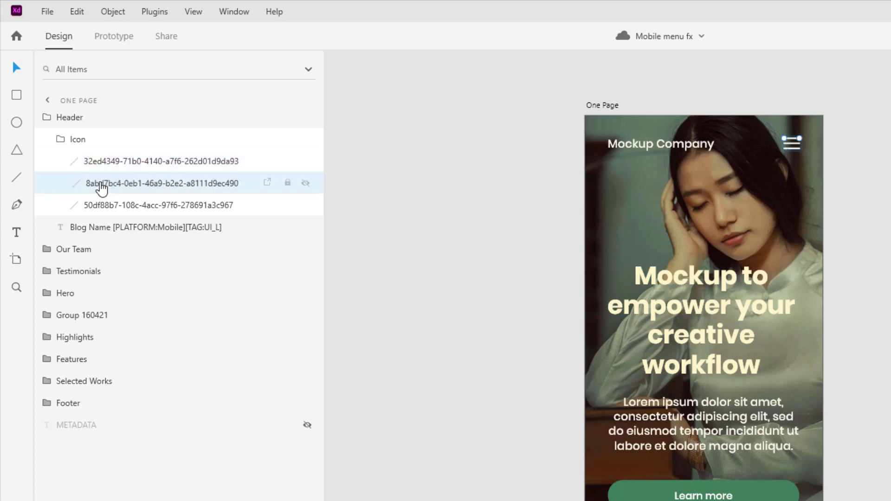
left_click(97, 205)
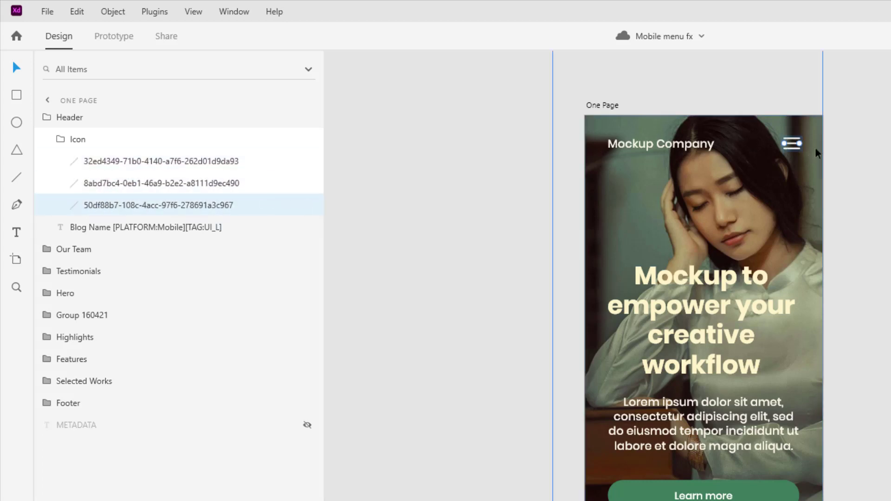
scroll(843, 328, "up", 3)
scroll(820, 294, "up", 5)
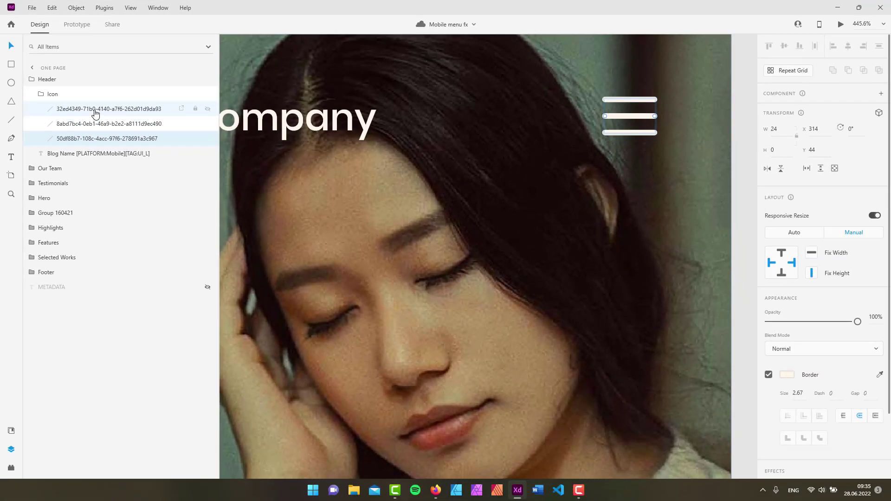
left_click(140, 163)
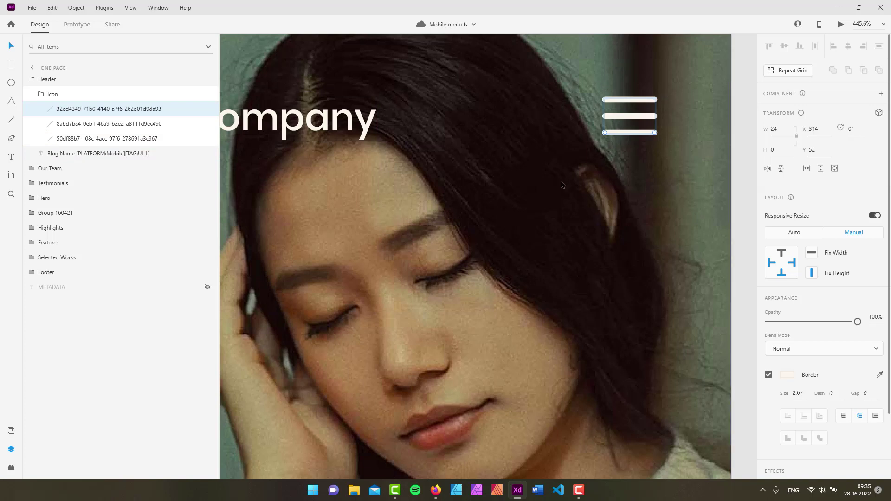
scroll(561, 180, "down", 4)
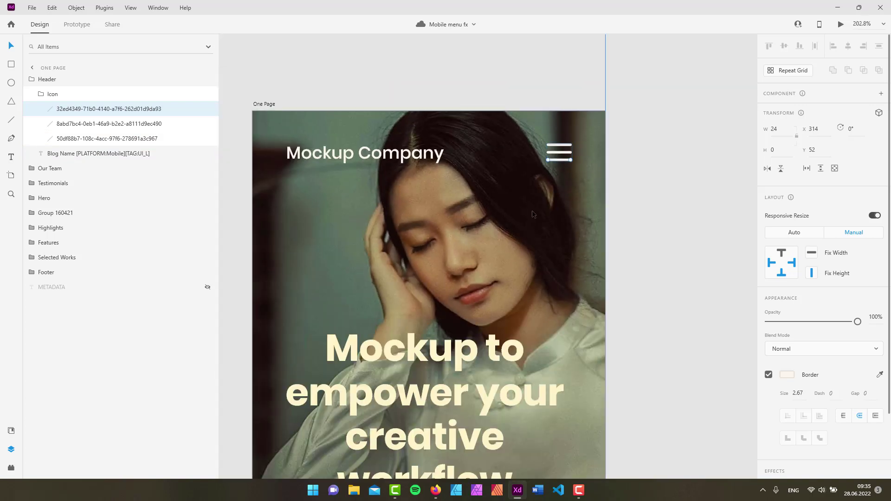
left_click(46, 80)
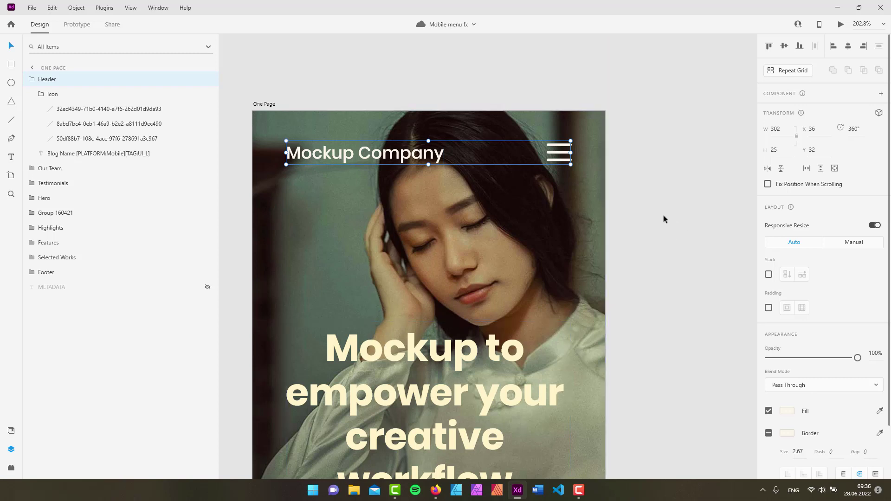
- Draw a 375 × 812 rectangle covering the artboard's first screen from its top edge to the fold line
scroll(663, 215, "down", 6)
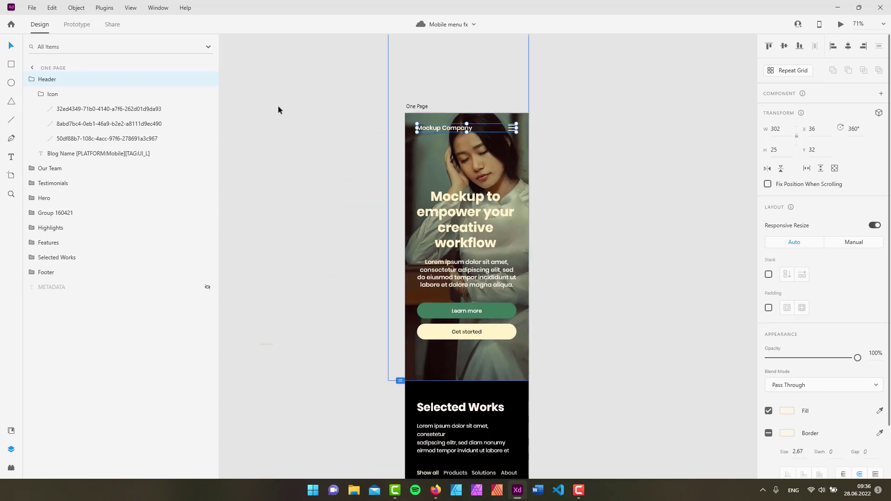
left_click(12, 67)
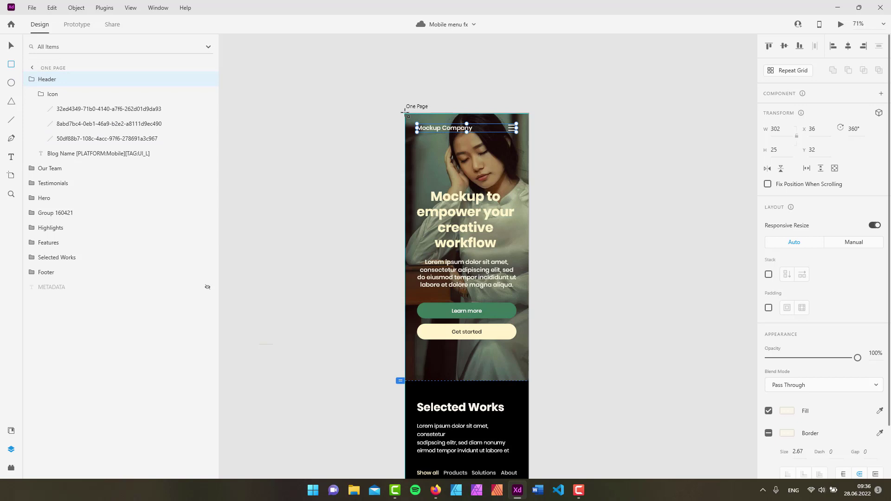
mouse_move(414, 114)
left_mouse_down()
mouse_move(478, 239)
mouse_move(507, 377)
mouse_move(529, 381)
left_mouse_up()
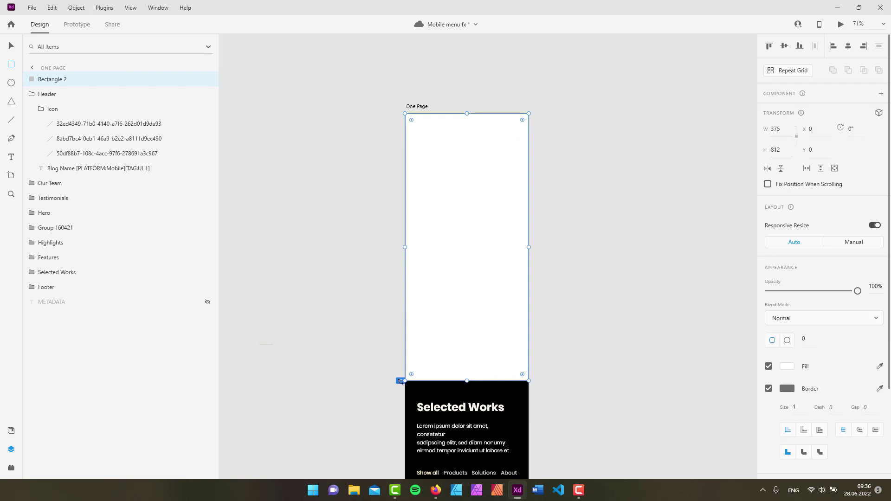
- Check the new rectangle's coverage of the first screen and remove its border
scroll(399, 385, "up", 3)
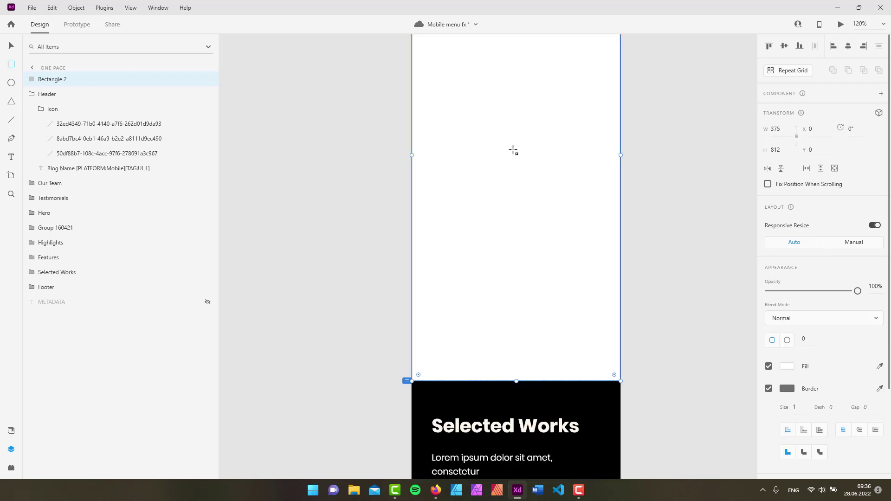
scroll(506, 193, "up", 5)
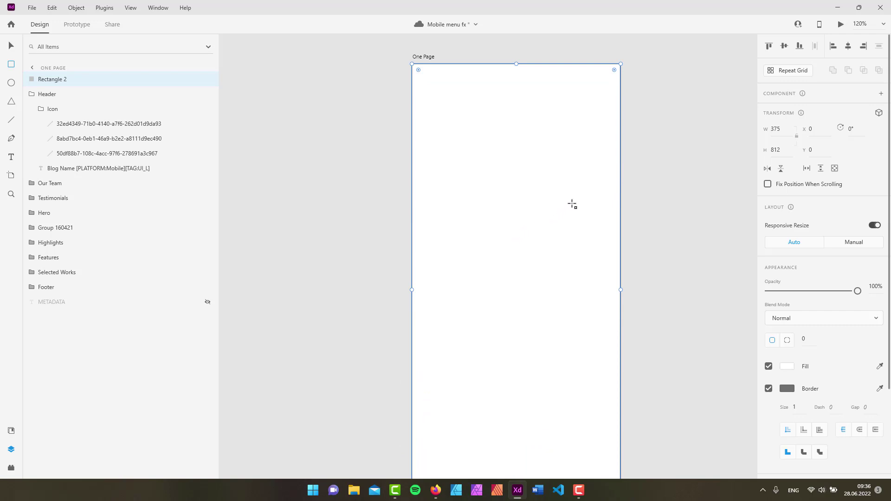
scroll(572, 204, "down", 2)
scroll(533, 218, "up", 1)
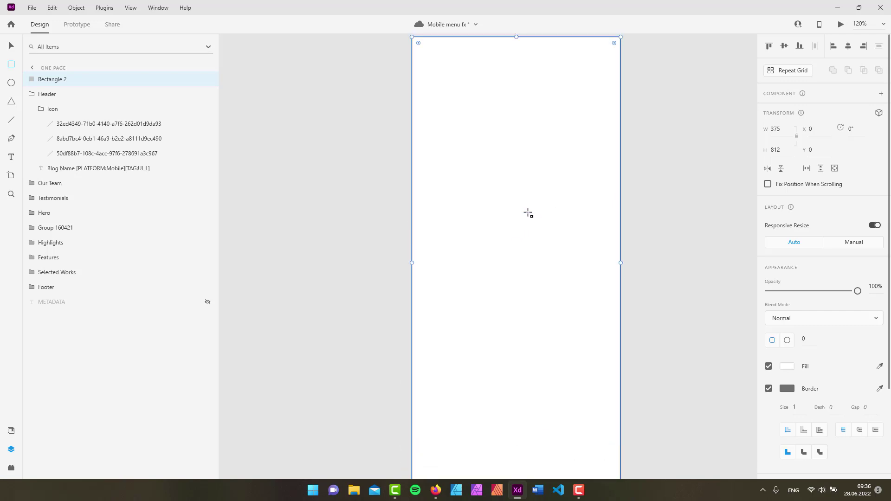
scroll(522, 174, "down", 2)
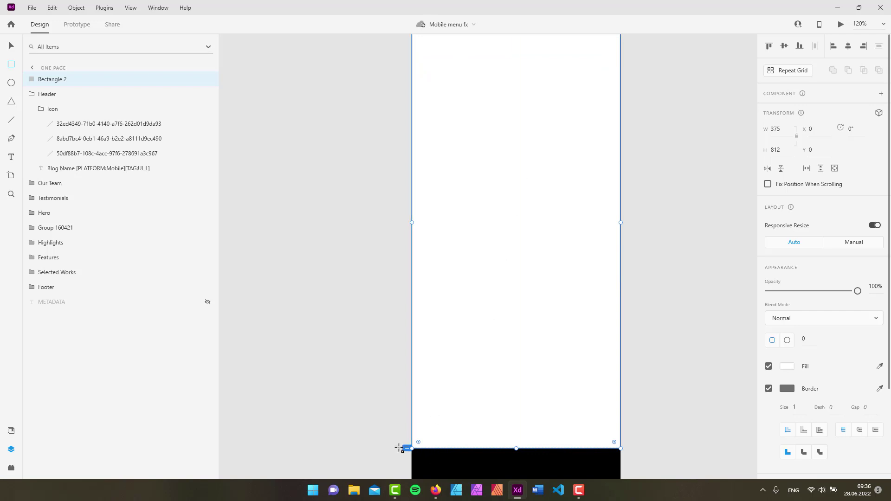
scroll(510, 266, "up", 2)
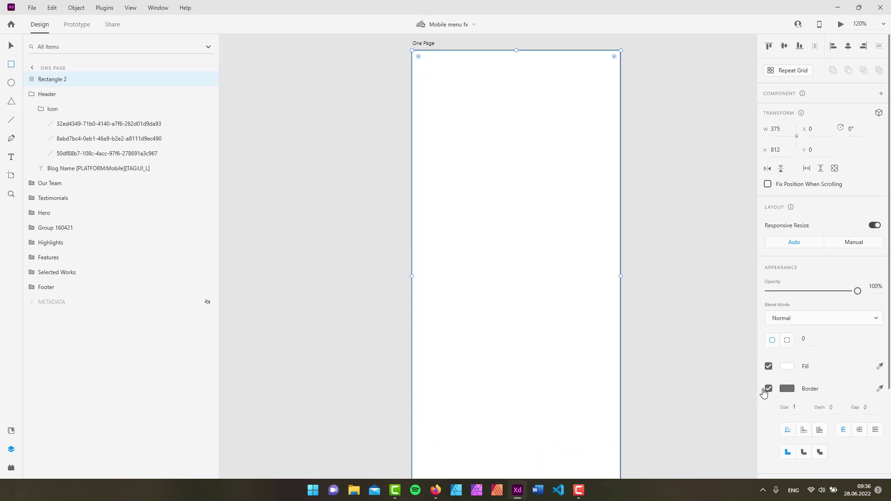
left_click(767, 389)
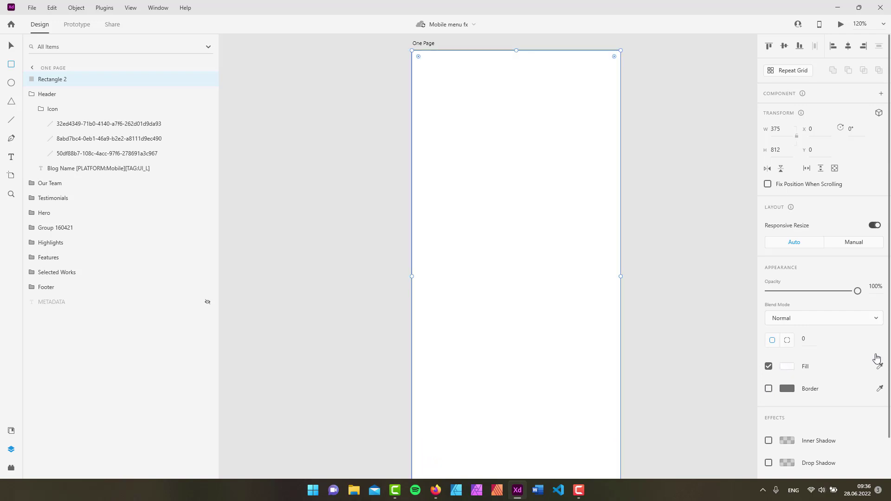
- Fill the rectangle with a near-black colour sampled from the seated man's photo in the Selected Works section
left_click(880, 368)
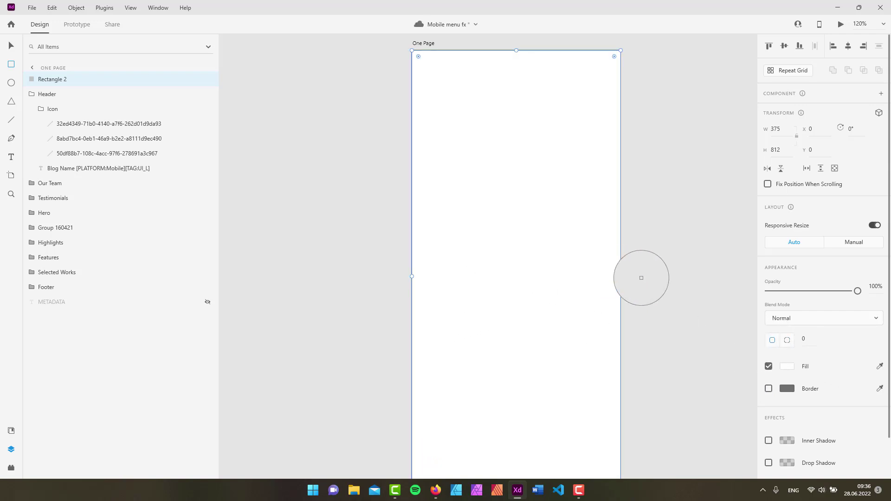
key("Escape")
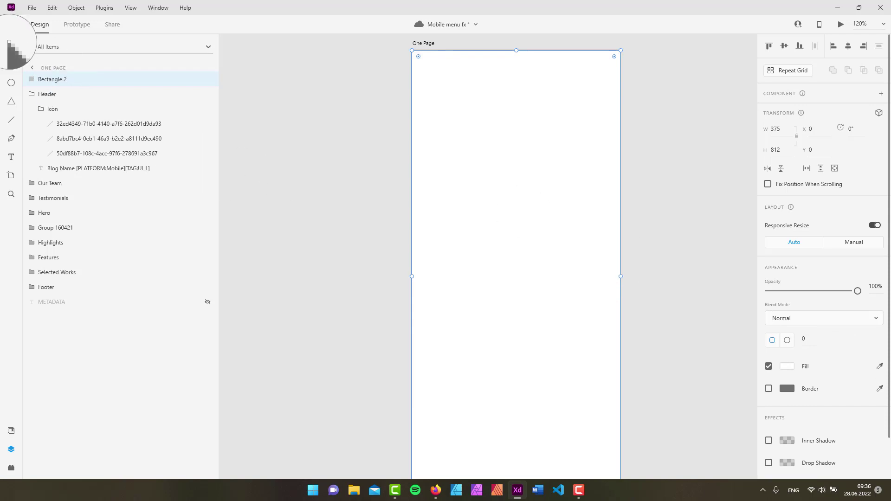
scroll(654, 209, "down", 8)
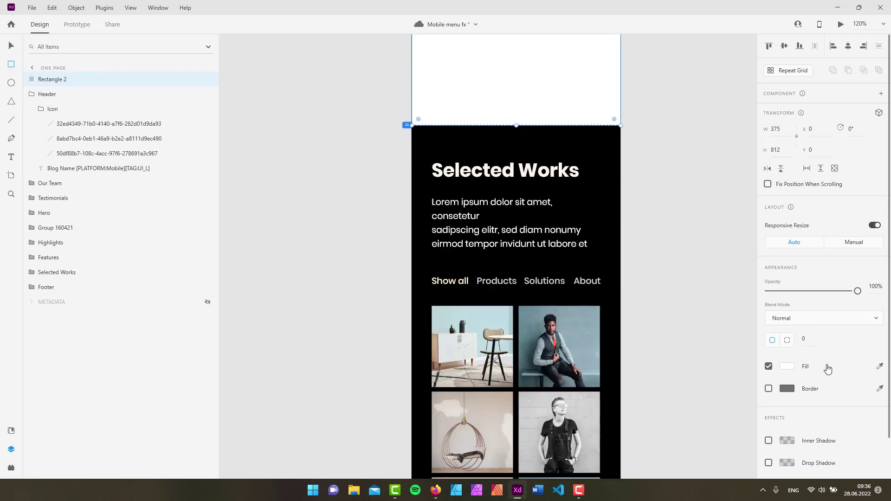
left_click(879, 366)
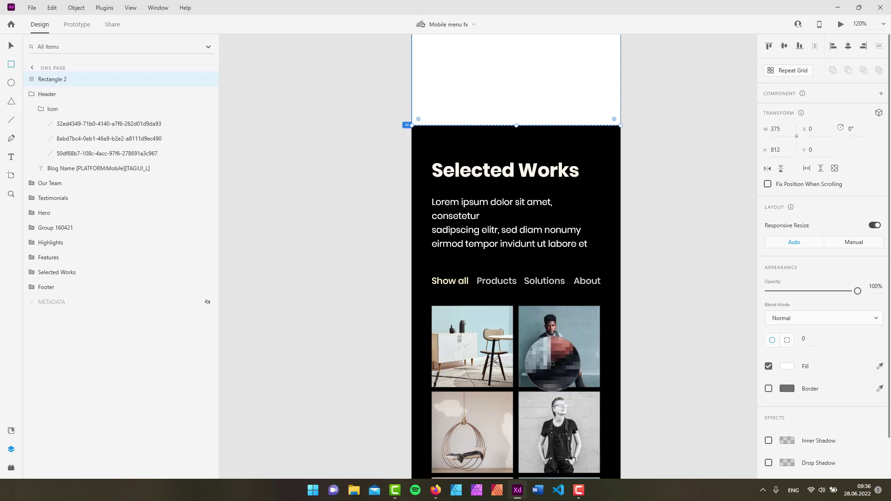
left_click(552, 363)
- Move the rectangle into the Header group, below the Icon subgroup and the blog name text
scroll(656, 145, "up", 10)
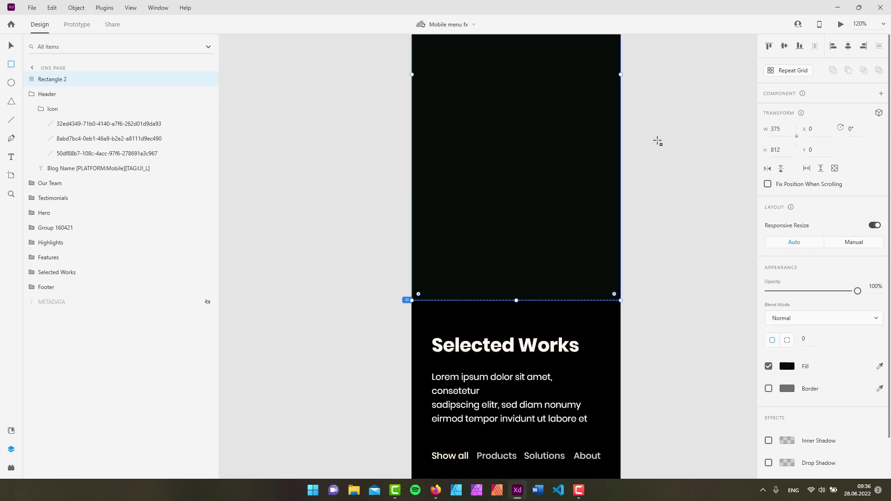
left_click_drag(32, 82, 48, 178)
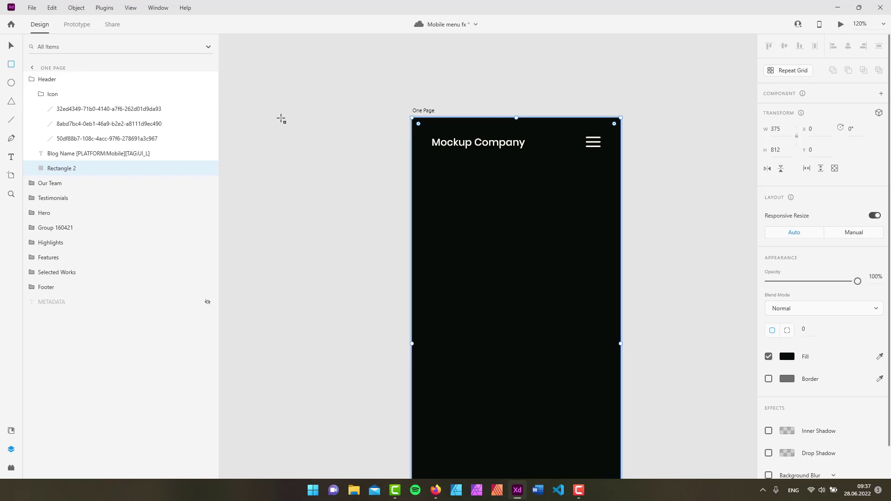
- Add a "Home" text label at about X 63, Y 289 on the dark rectangle with font size 18
scroll(556, 227, "down", 5)
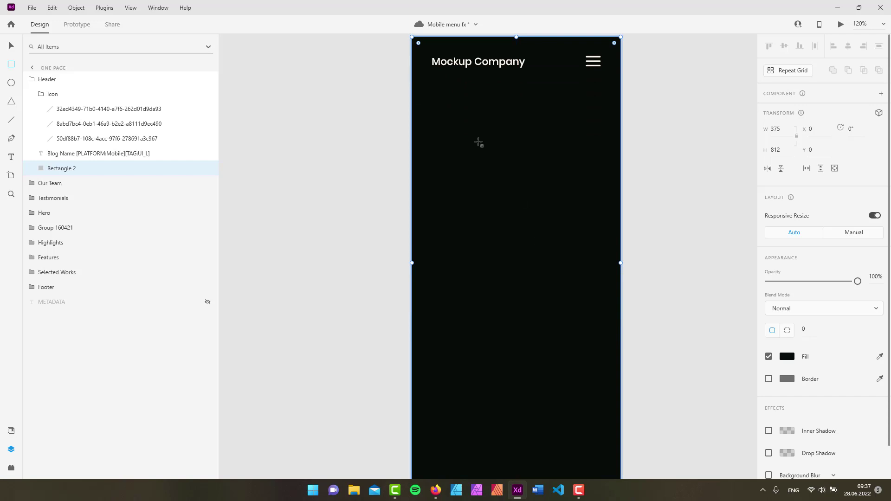
key("t")
left_click(447, 205)
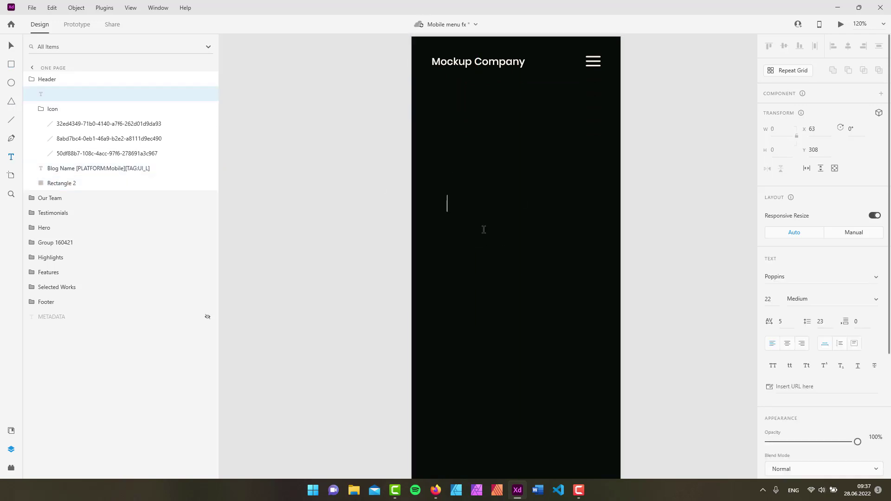
type("Home")
left_click(11, 47)
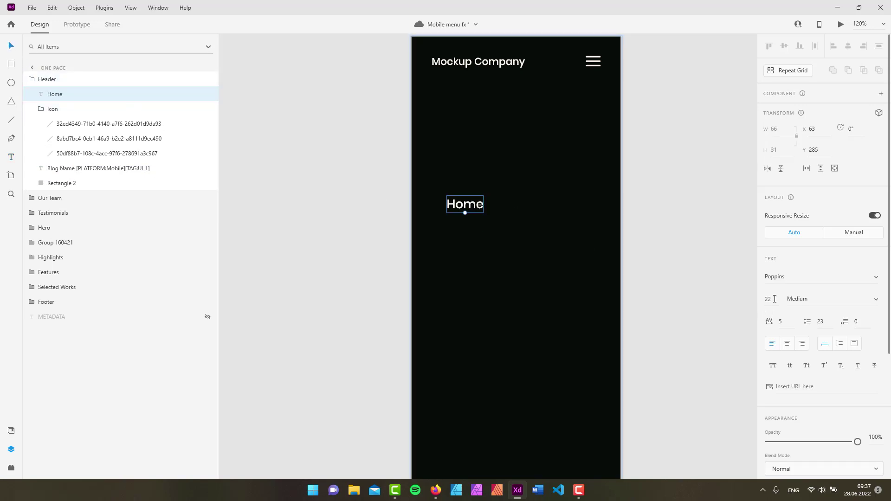
type("18")
key("Return")
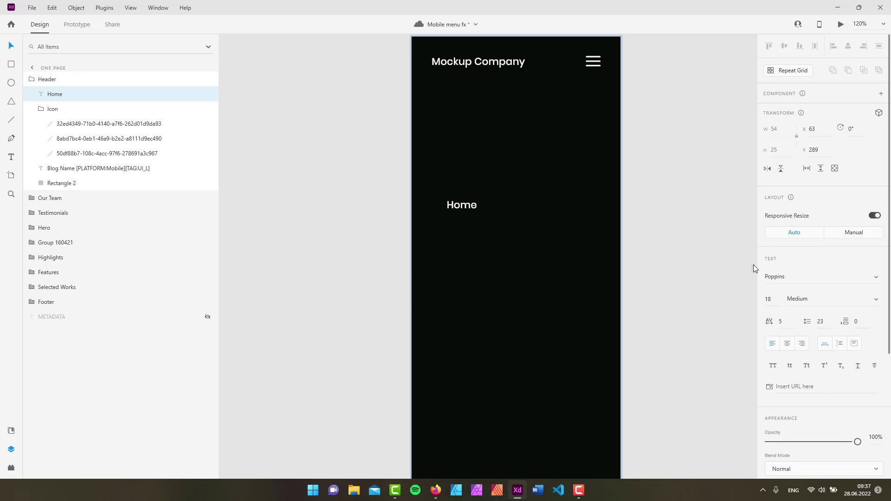
- Repeat the Home label vertically into five entries with 15 px gaps using Repeat Grid and ungroup the grid
left_click(461, 207)
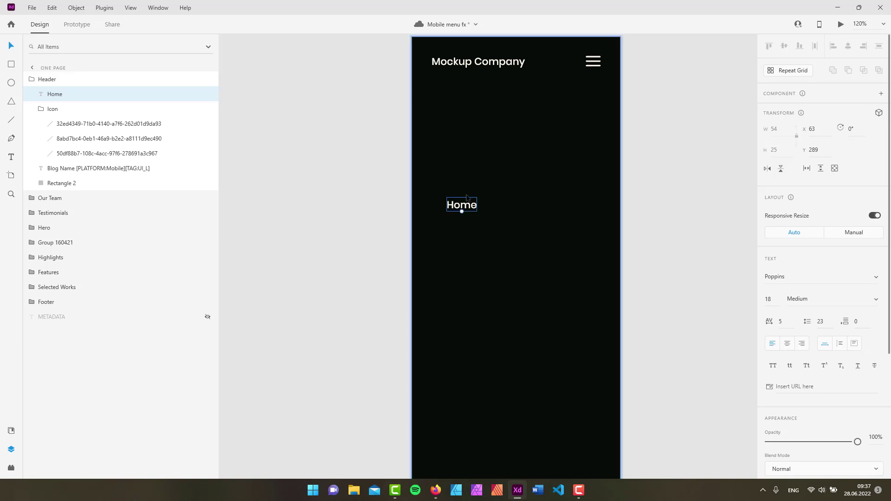
left_click(793, 71)
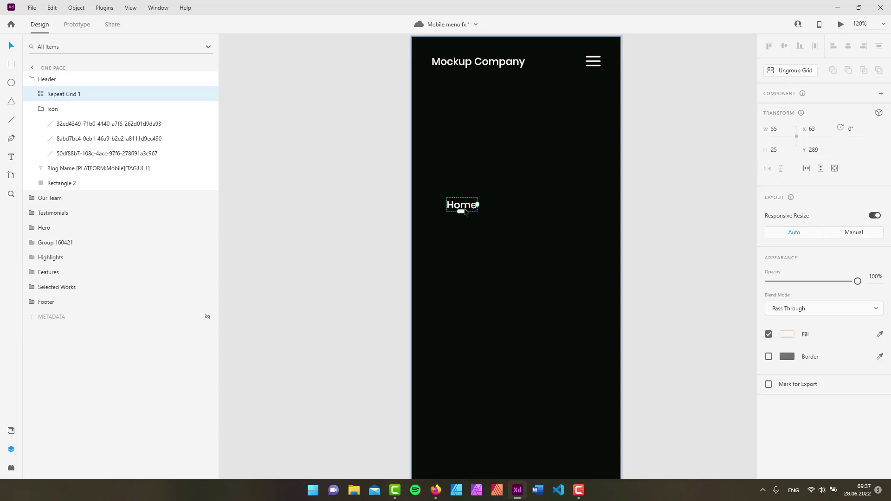
left_click_drag(463, 211, 450, 328)
left_click_drag(472, 315, 467, 284)
mouse_move(459, 294)
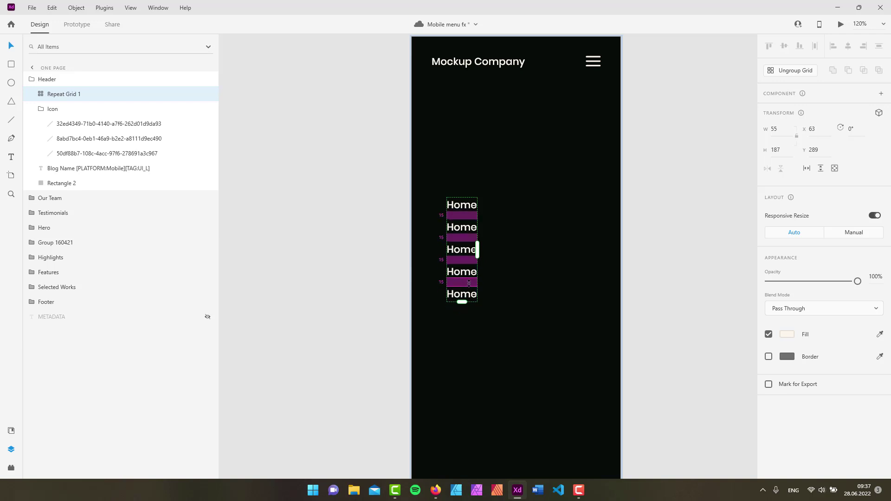
left_click(803, 71)
- Change the second menu entry to "About Us" and the third to "Products"
double_click(456, 227)
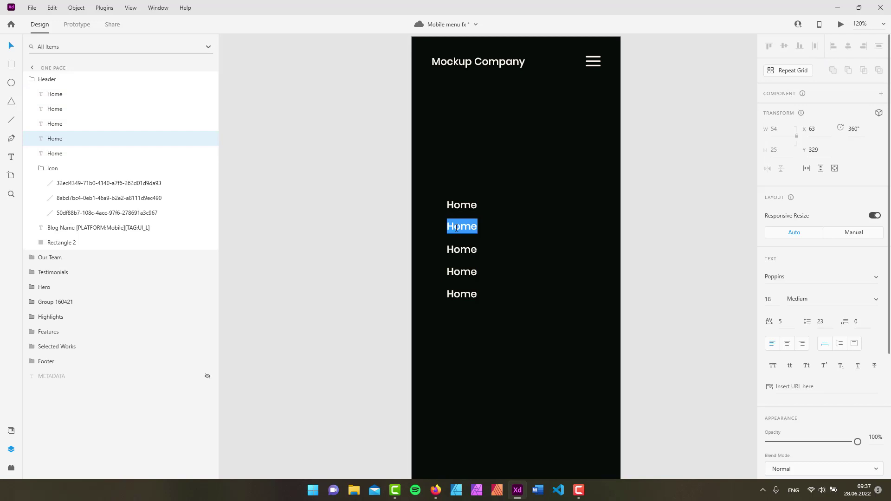
type("About Us")
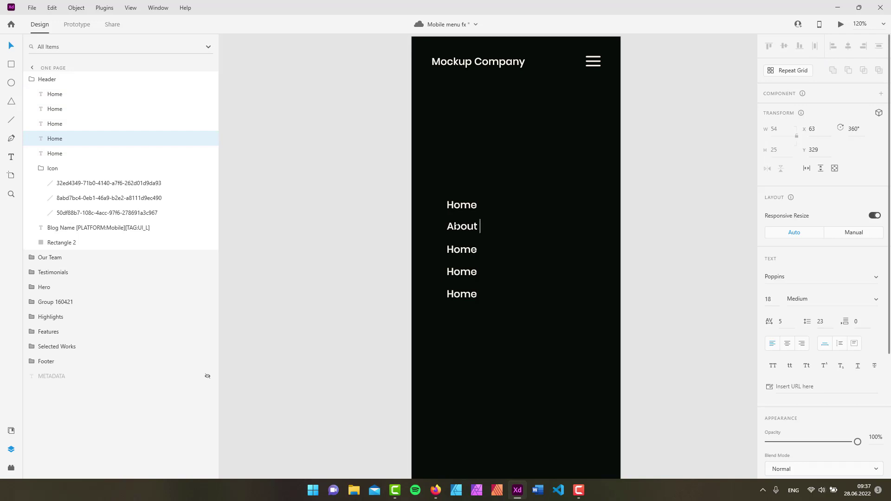
left_click(458, 250)
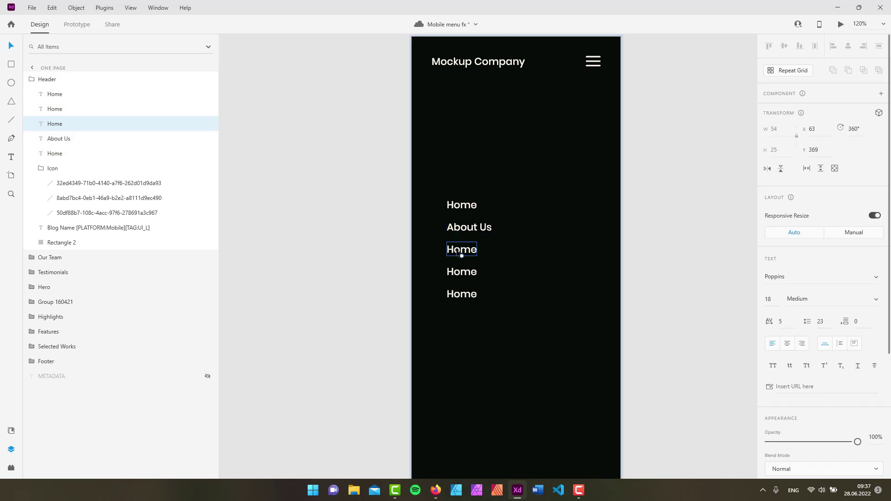
key("Escape")
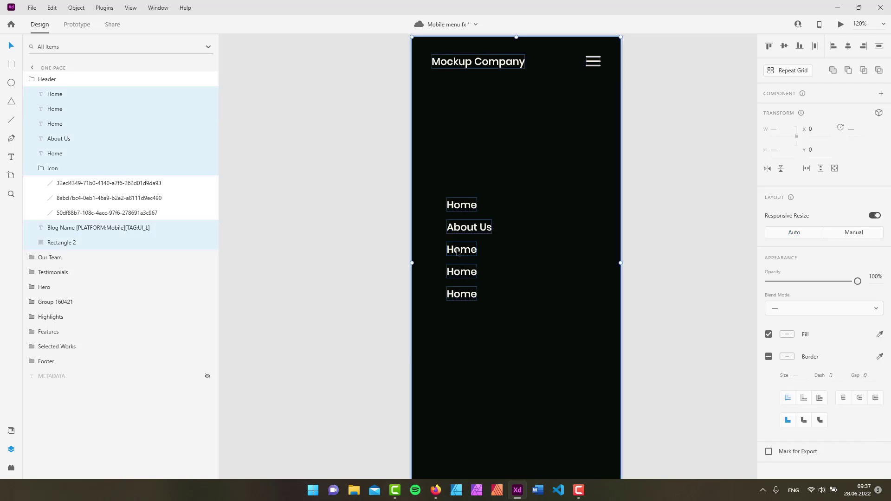
double_click(461, 250)
double_click(463, 250)
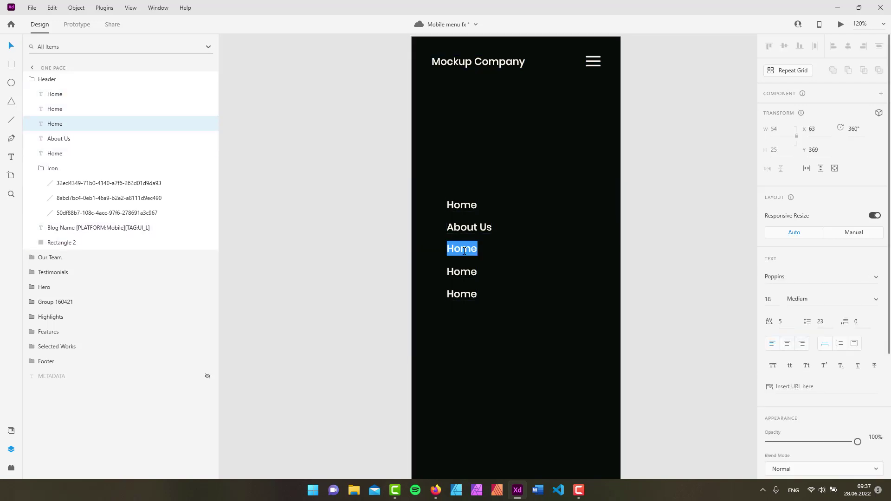
type("Products")
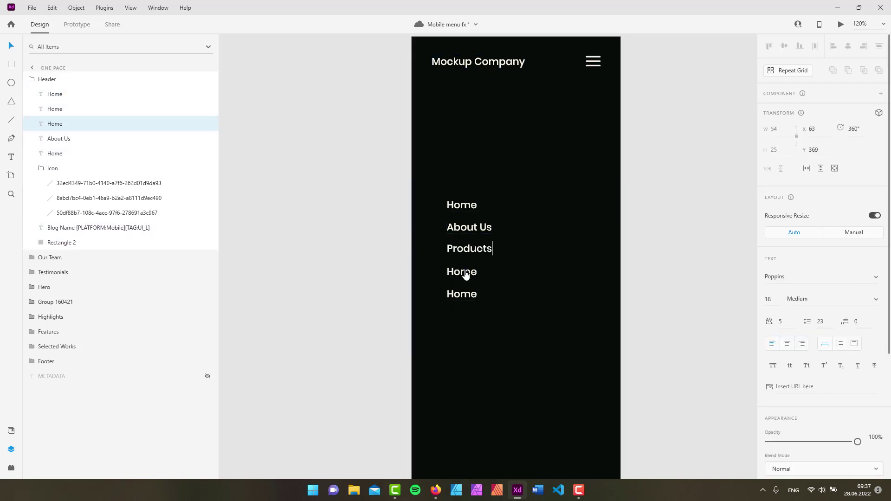
- Change the fourth menu entry to "Prices" and the fifth to "Contact Us"
key("Escape")
double_click(465, 274)
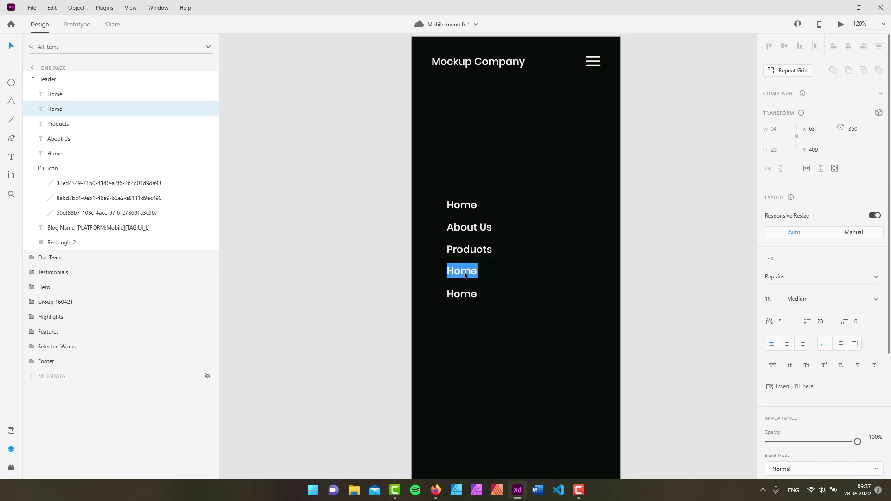
type("Prices")
left_click(468, 299)
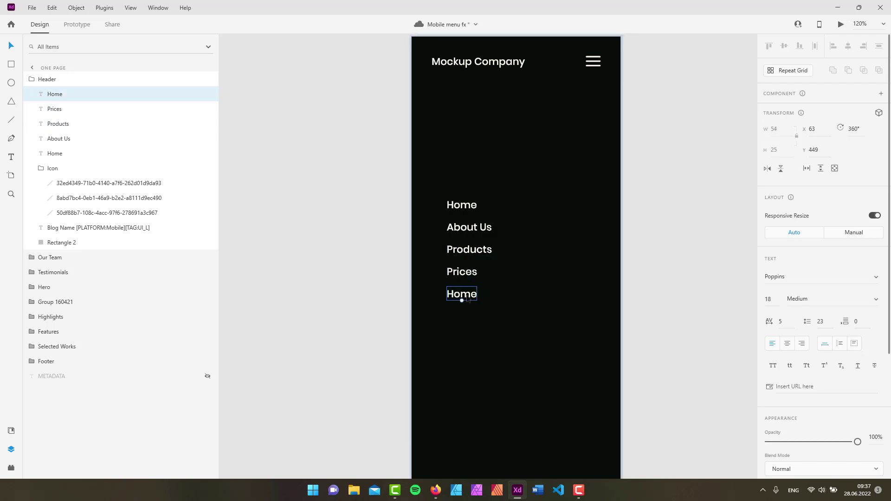
double_click(465, 297)
type("Contact Us")
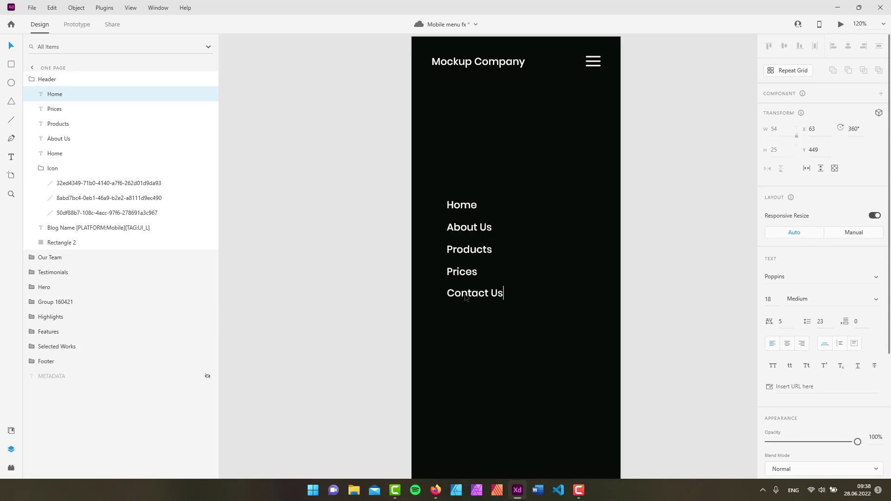
key("Escape")
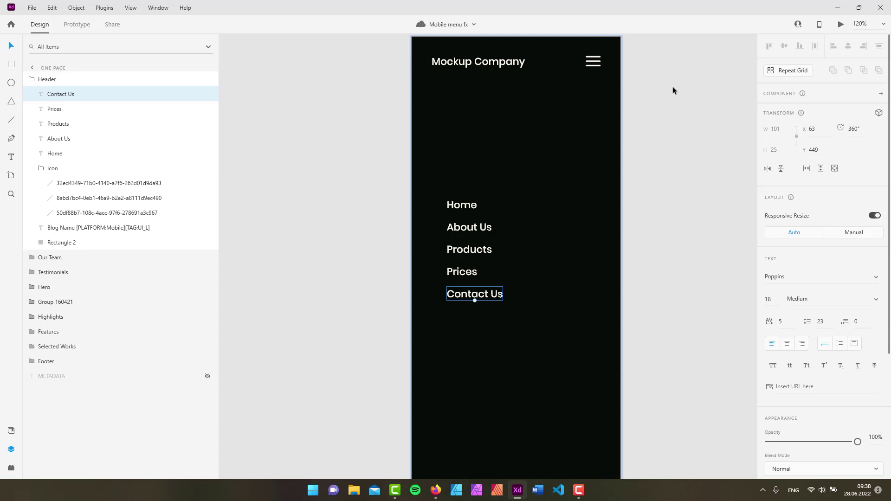
- Turn the Header group, including the background rectangle and menu entries, into a component
scroll(672, 93, "up", 1)
scroll(673, 106, "down", 1)
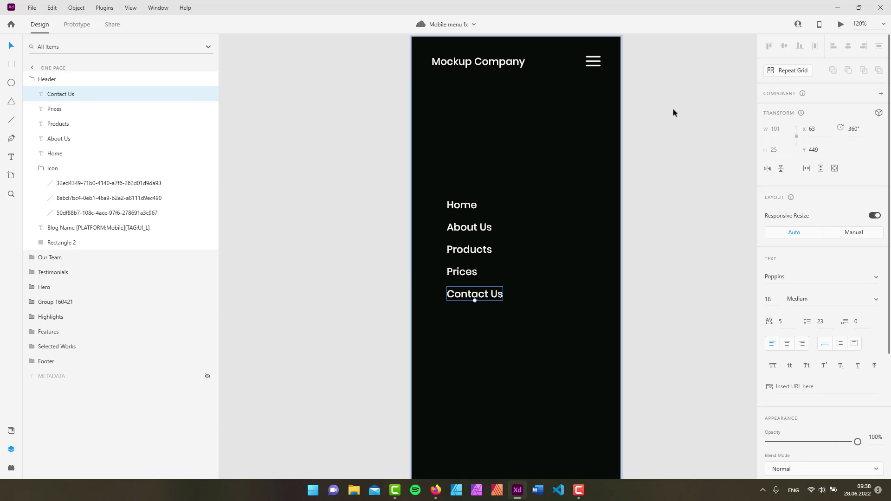
left_click(51, 79)
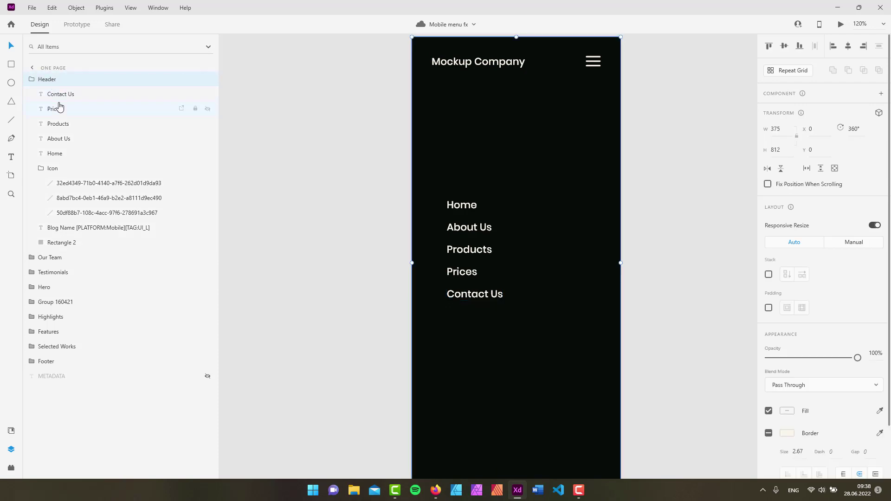
left_click(31, 79)
left_click_drag(515, 152, 613, 205)
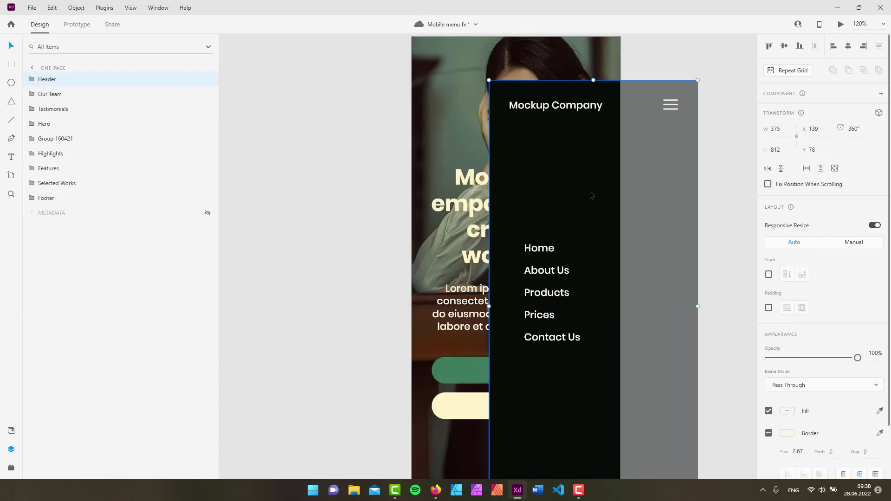
key("ctrl+z")
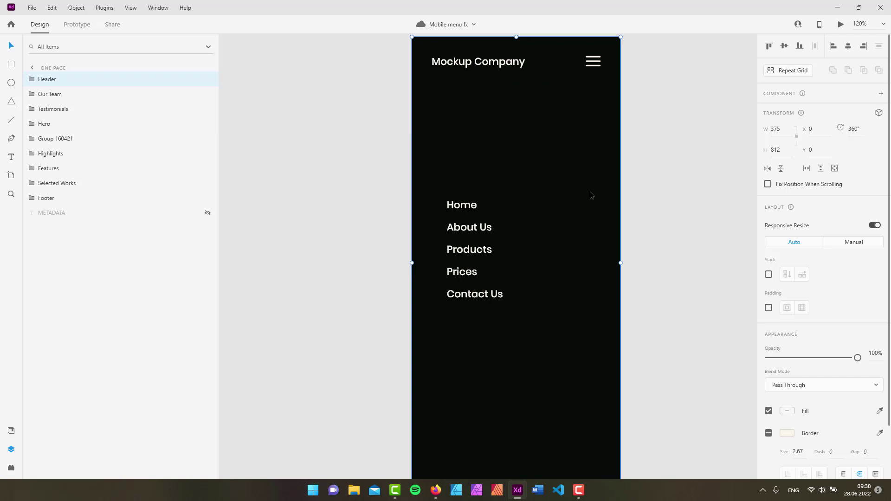
key("ctrl+k")
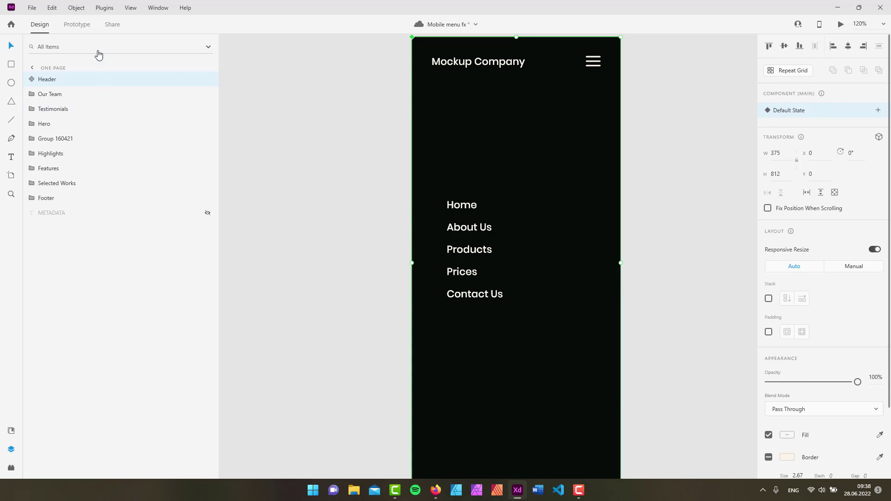
left_click(78, 11)
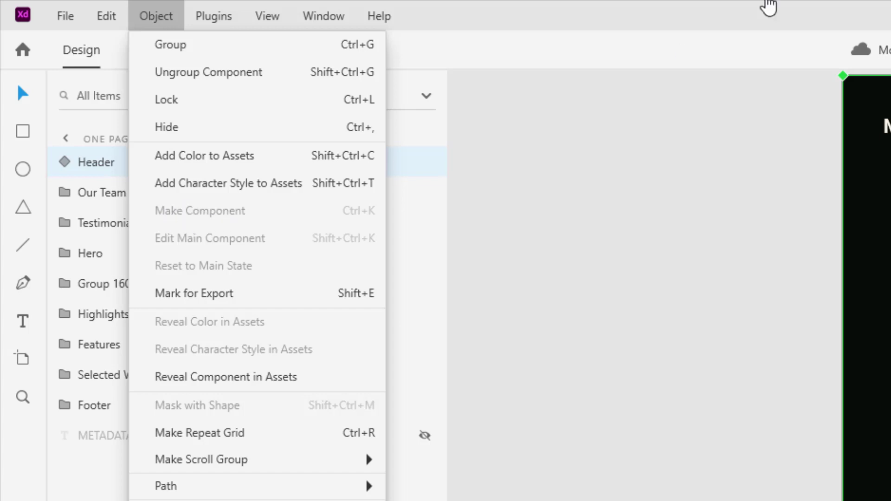
left_click(756, 9)
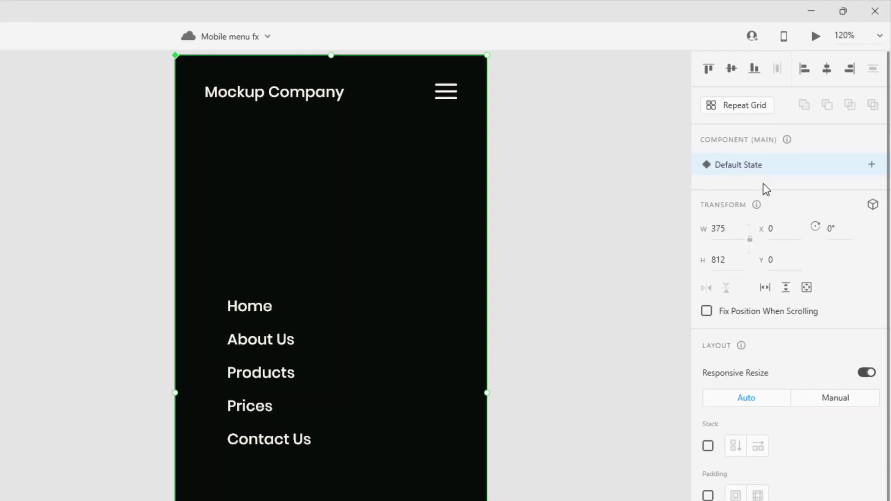
- Add a new state named "Tapped" to the Header component and make it the active state
left_click(872, 168)
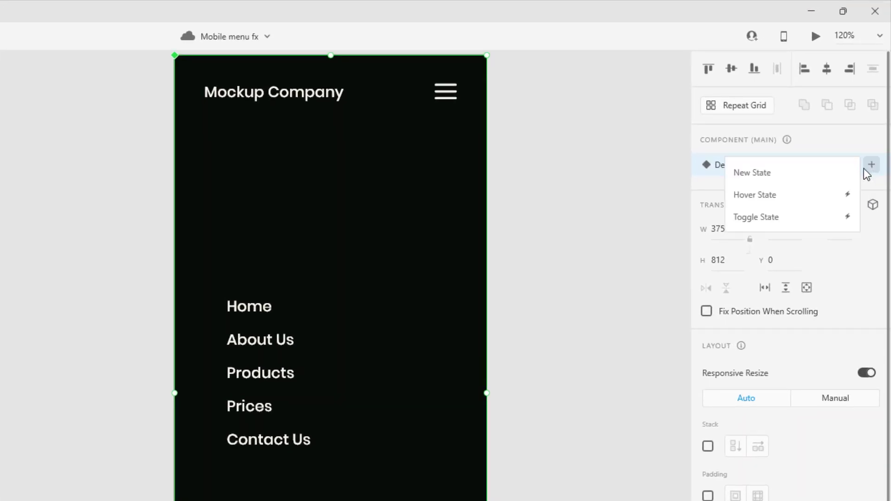
left_click(832, 176)
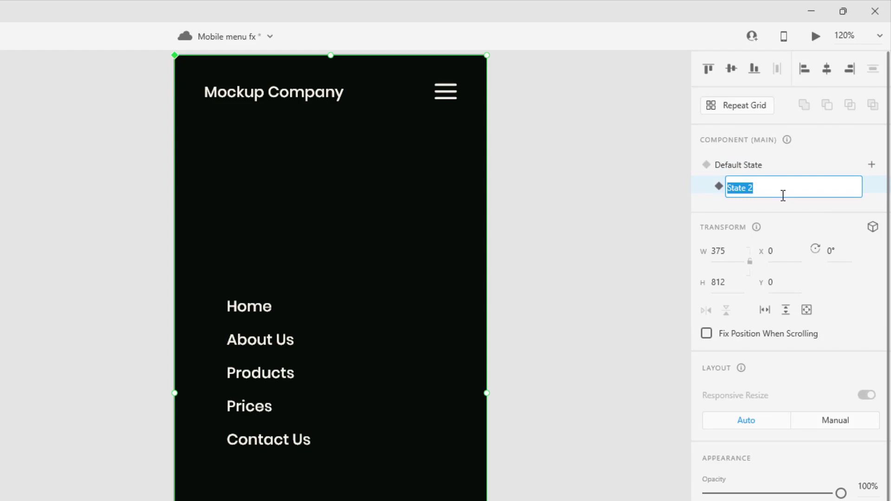
type("Tapped")
key("Return")
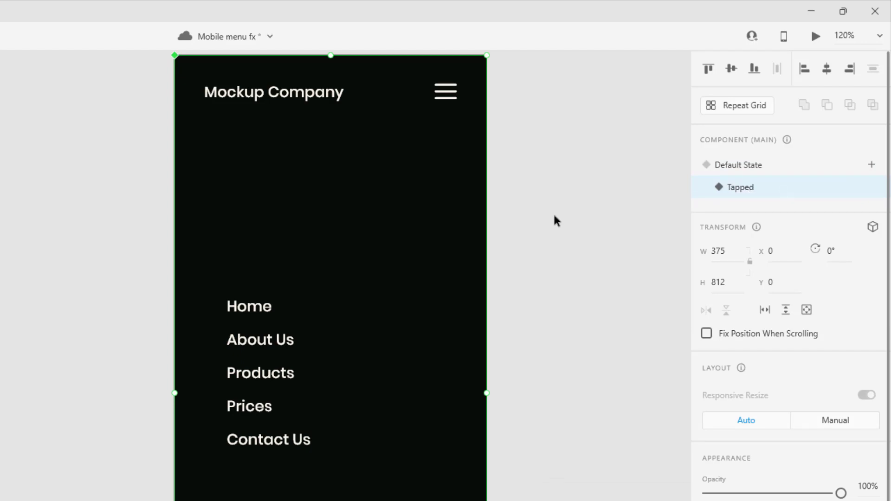
left_click(737, 170)
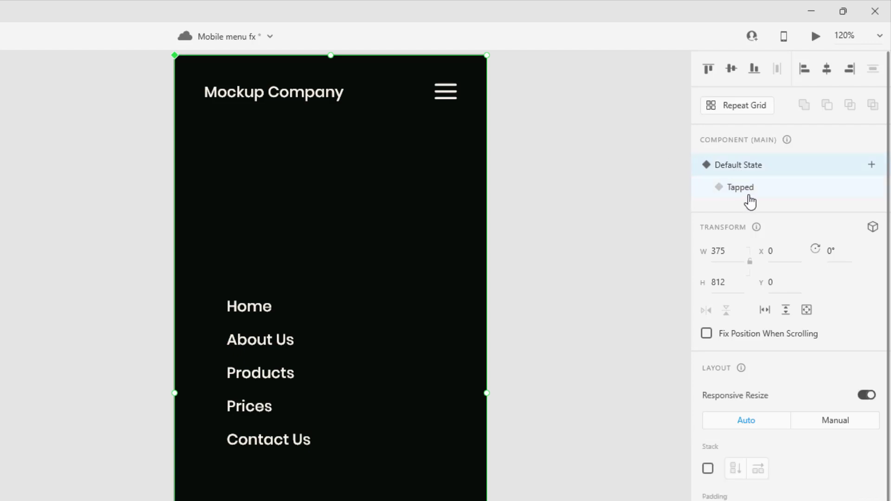
left_click(747, 190)
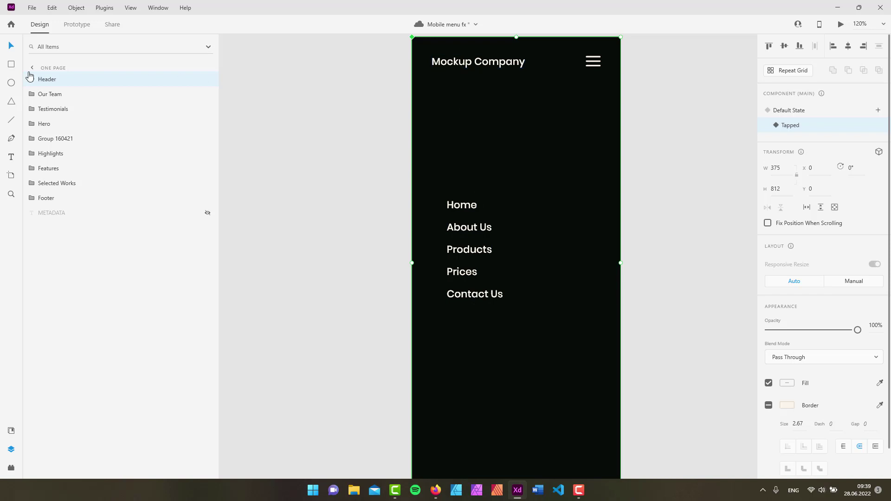
- In the Tapped state, move the Mockup Company text to about X 61, Y 241, just above the Home entry
double_click(66, 79)
left_click(60, 182)
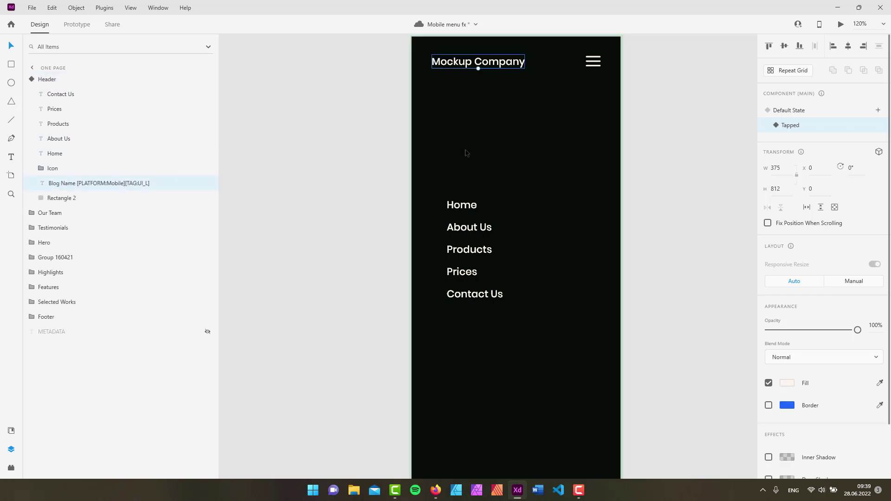
left_click_drag(452, 63, 464, 180)
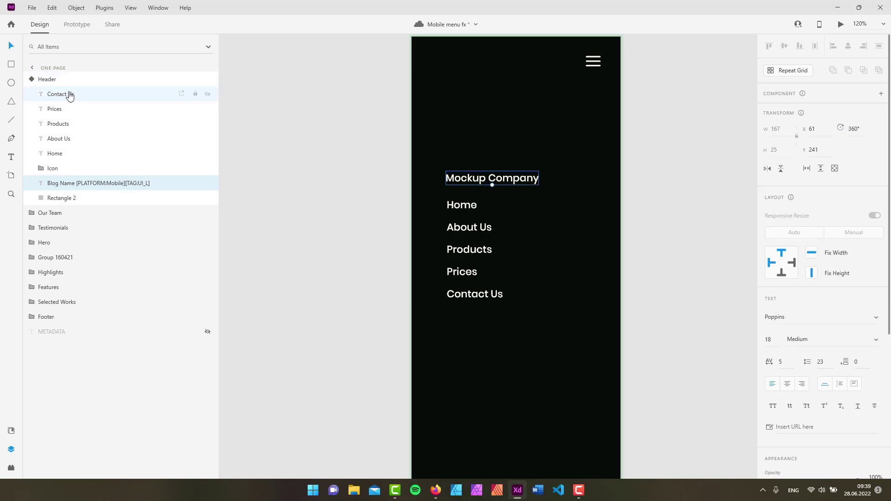
- In the Tapped state, set the opacity of the hamburger icon's bottom line to 0%
left_click(41, 168)
left_click(62, 183)
scroll(606, 66, "up", 8)
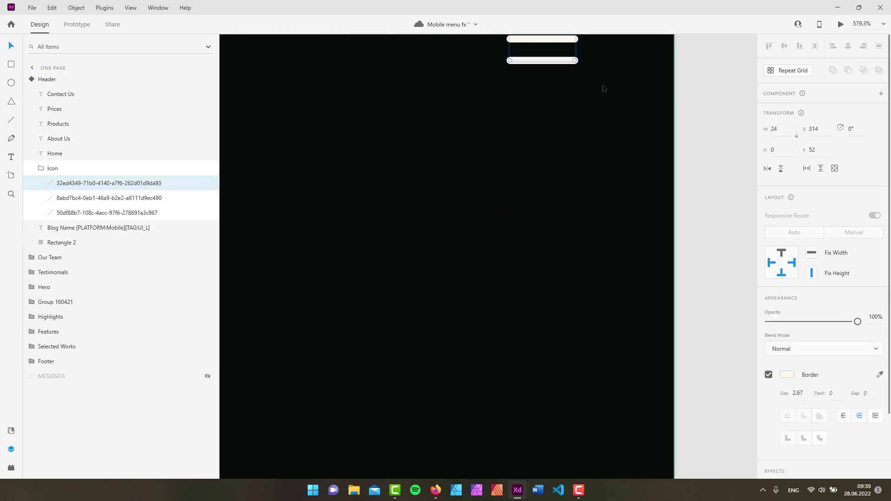
left_click_drag(597, 116, 596, 182)
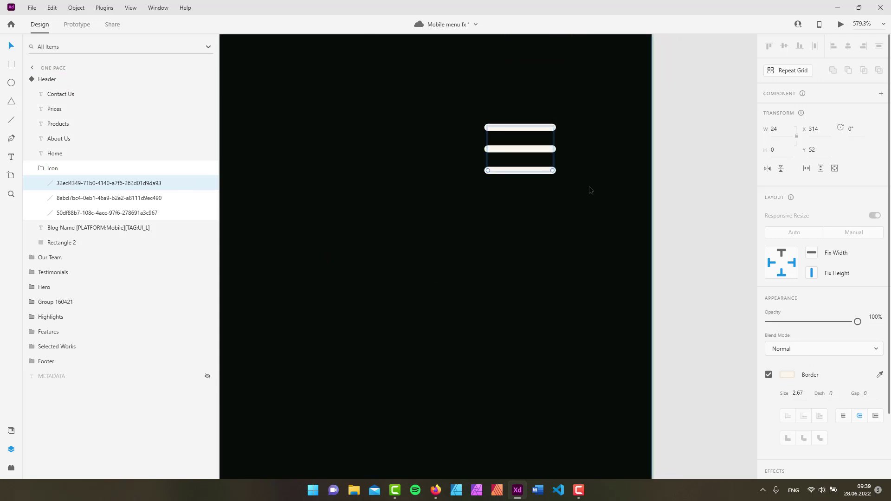
left_click(80, 198)
left_click(77, 213)
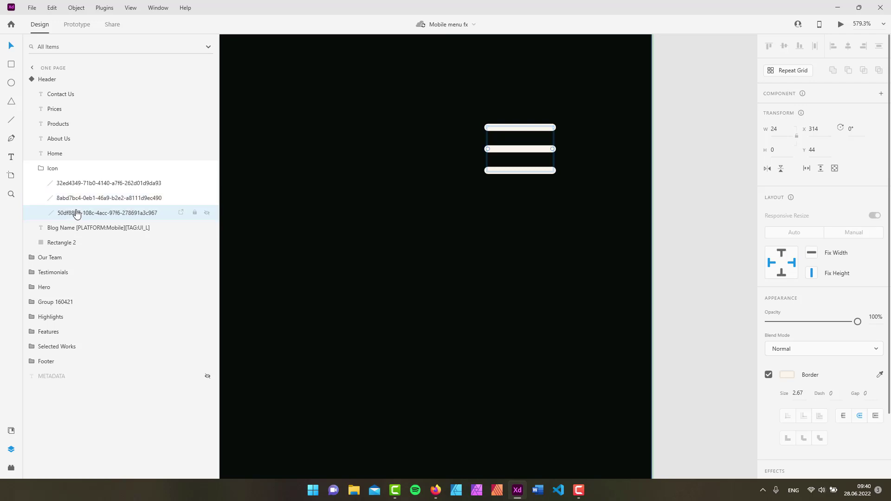
left_click(80, 183)
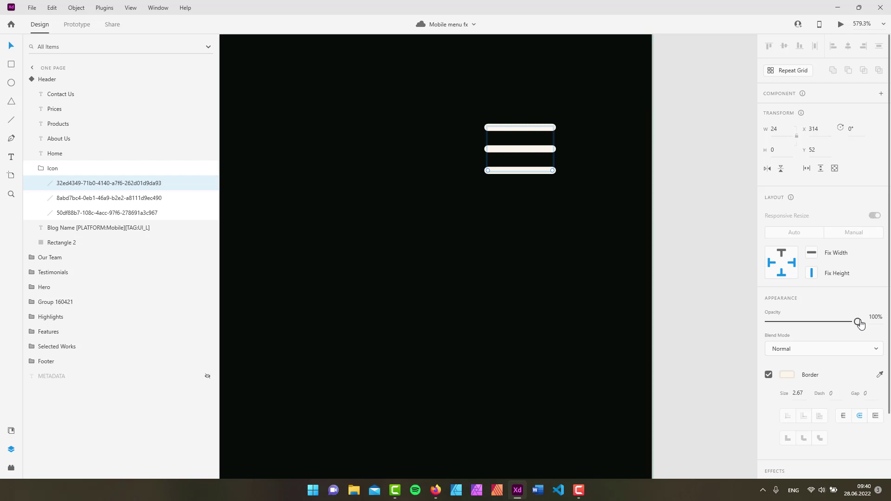
left_click_drag(858, 321, 757, 324)
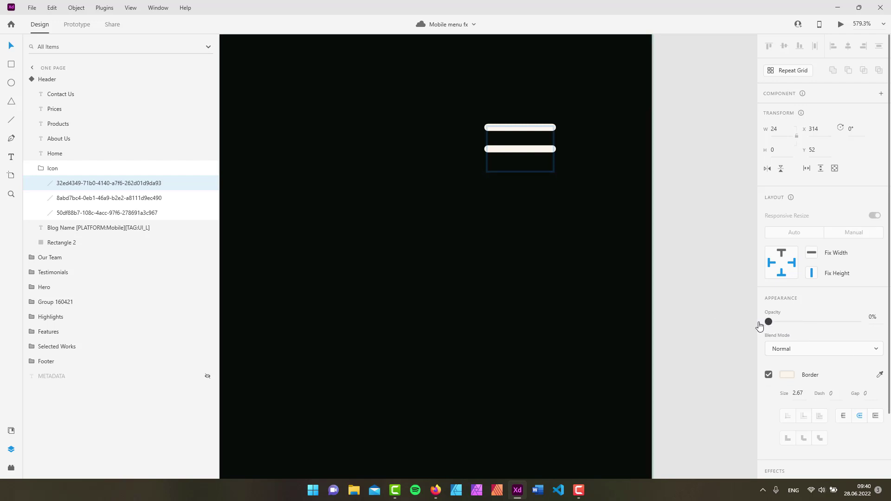
- Rotate the icon's top line 45° and move it to about Y 34.51 across the middle line, and select the middle line
left_click(70, 199)
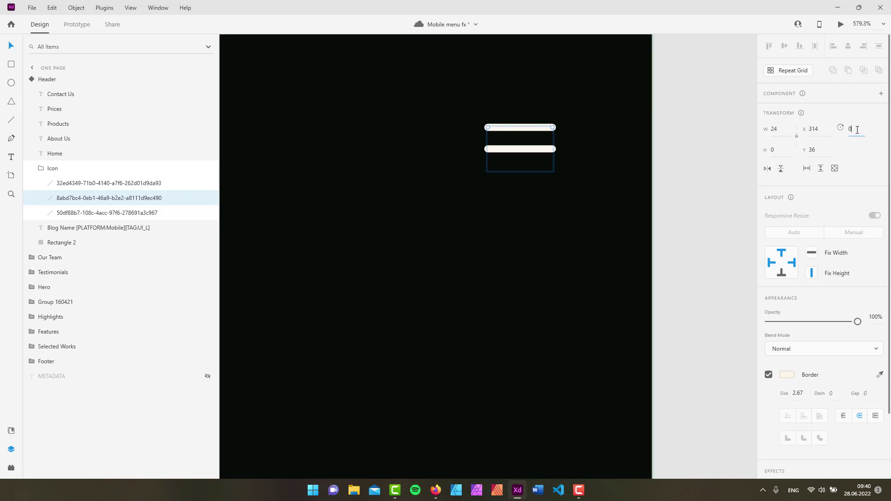
key("Return")
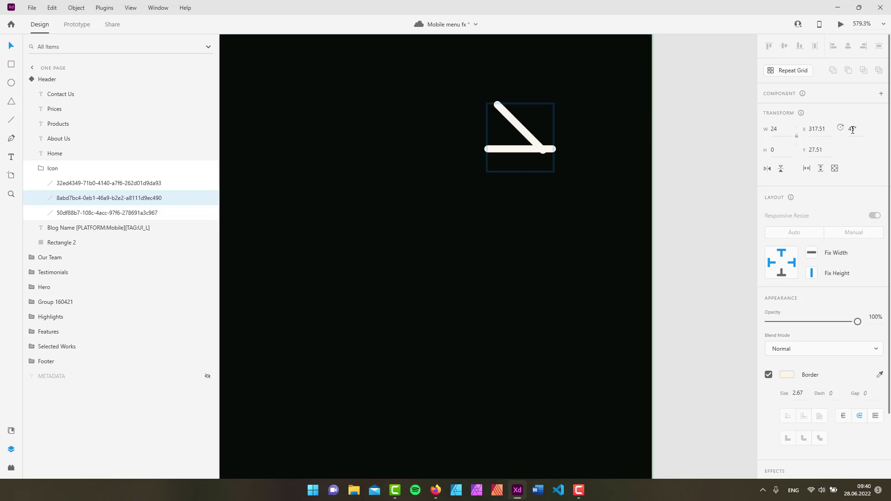
left_click_drag(512, 120, 514, 138)
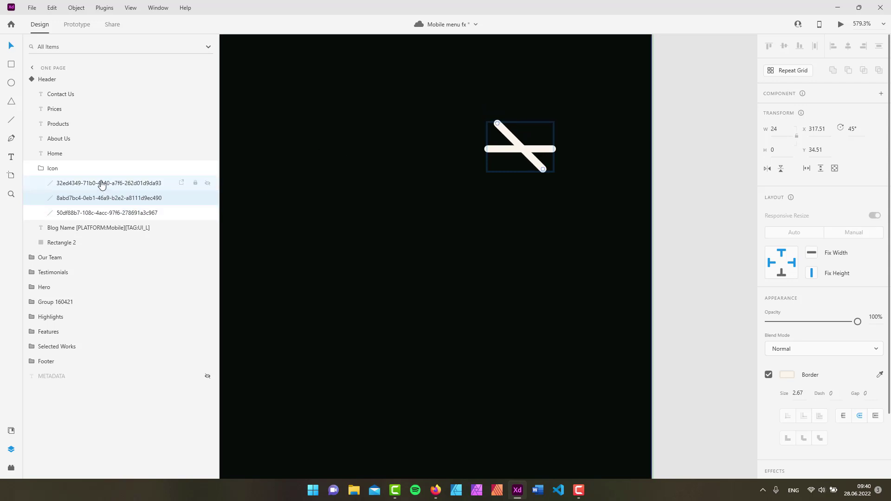
left_click(93, 213)
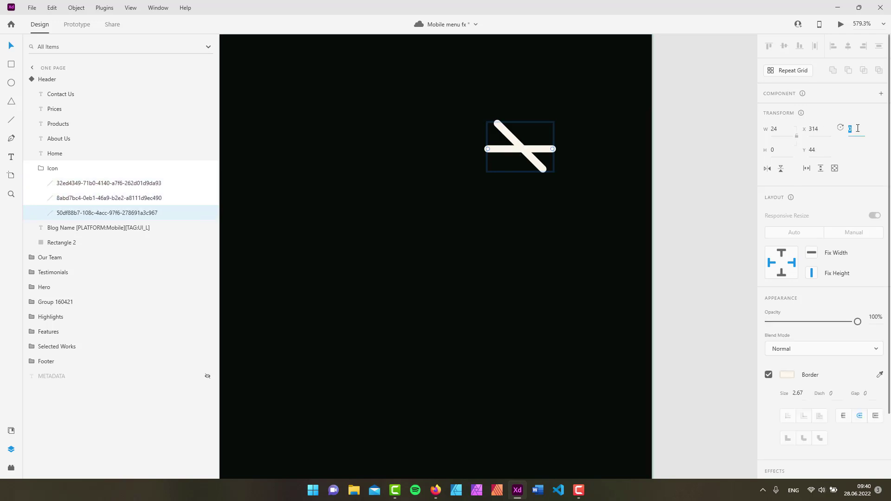
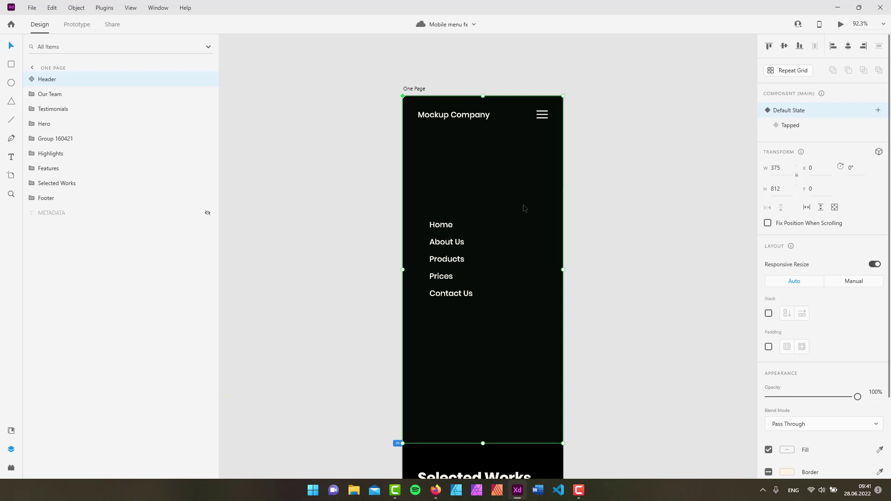
- In the Header's Default State, move the background rectangle off the artboard's left side to about X -525, Y 0
scroll(489, 163, "down", 3, "ctrl")
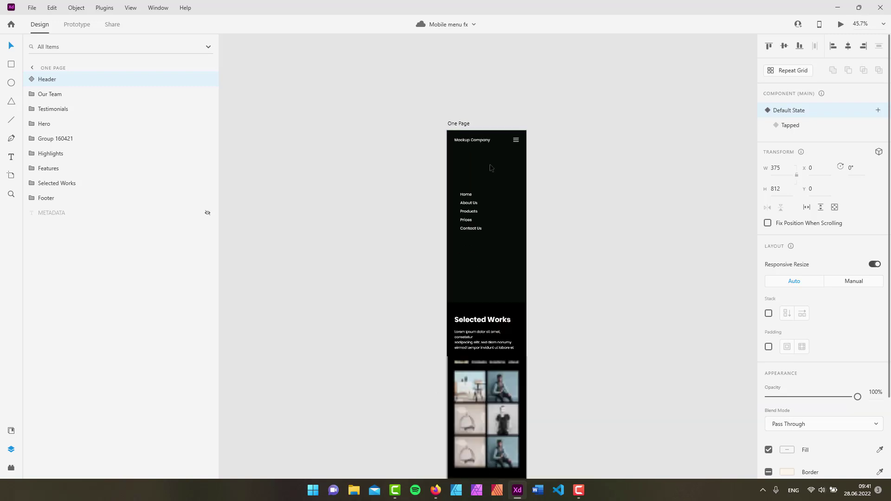
scroll(549, 180, "up", 1)
scroll(549, 191, "up", 2, "ctrl")
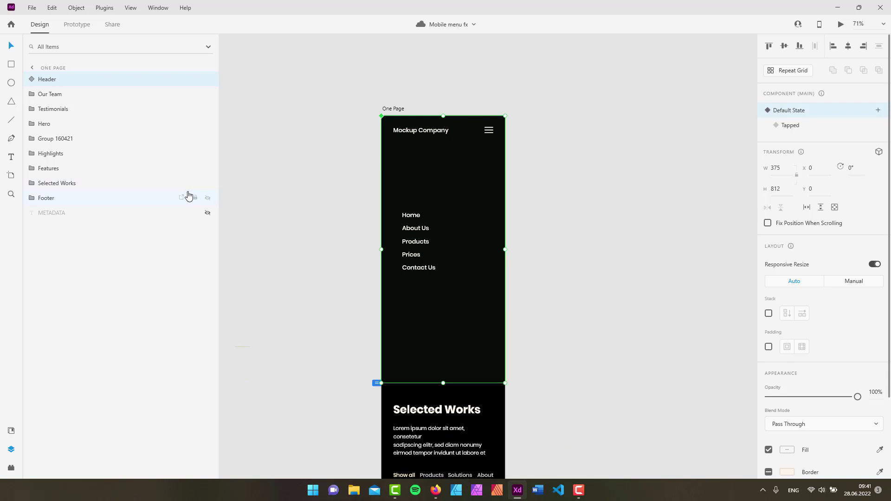
scroll(594, 151, "left", 3)
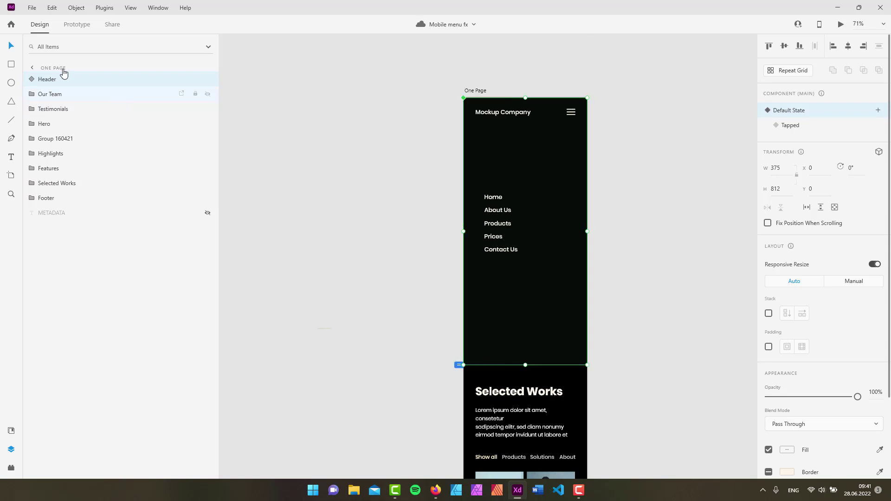
double_click(526, 164)
left_click_drag(543, 160, 388, 151)
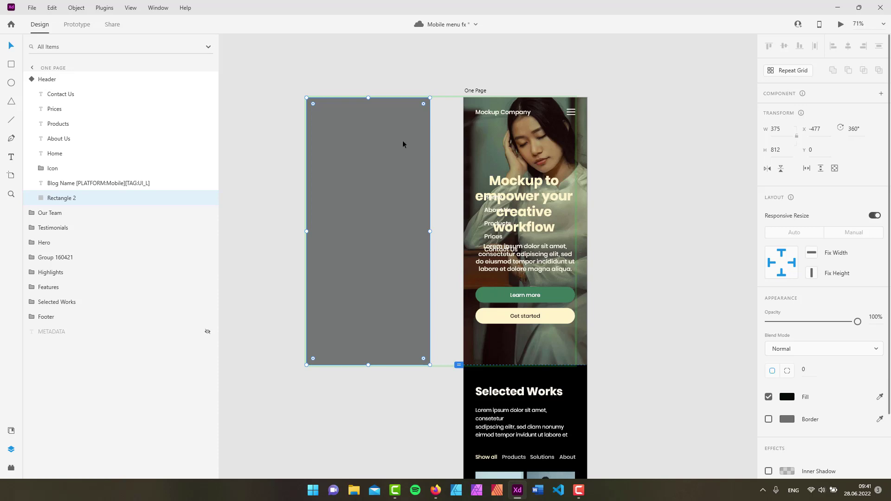
left_click_drag(402, 140, 386, 141)
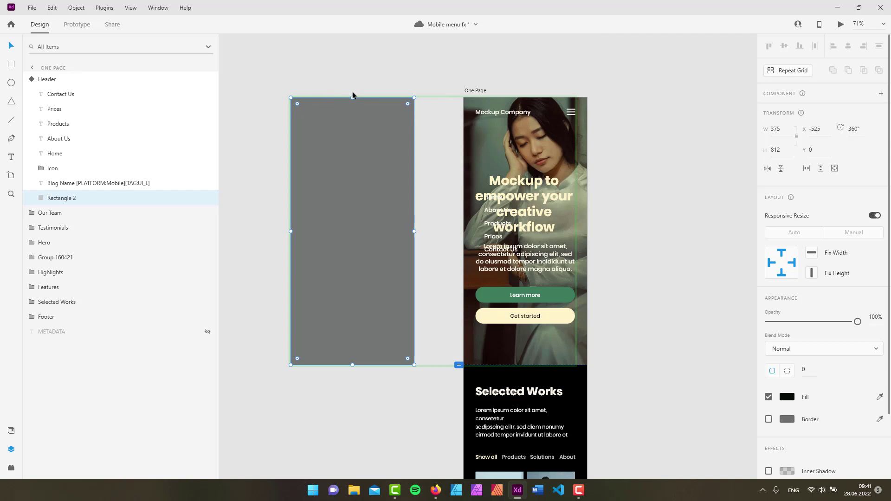
- Rotate the background rectangle to -90°, place it at about X -915.5, Y 218.5, and set its opacity to 0%
left_click_drag(353, 97, 263, 236)
left_click_drag(377, 224, 321, 230)
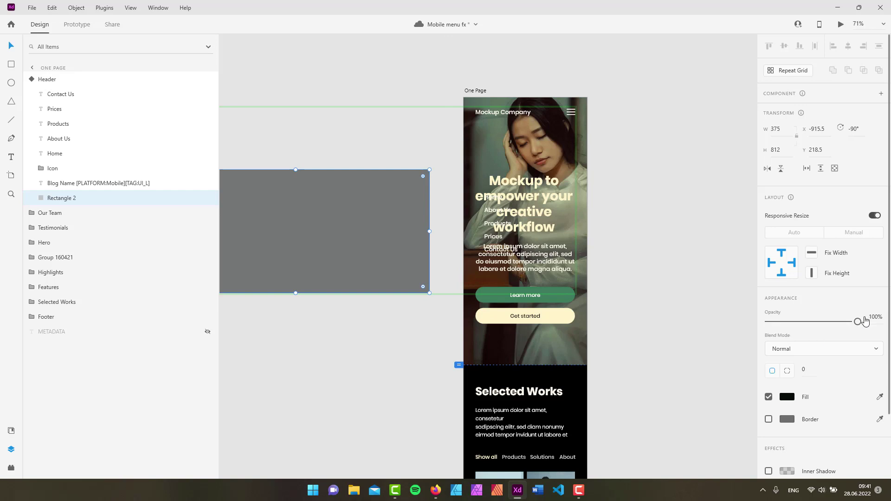
left_click_drag(857, 322, 734, 335)
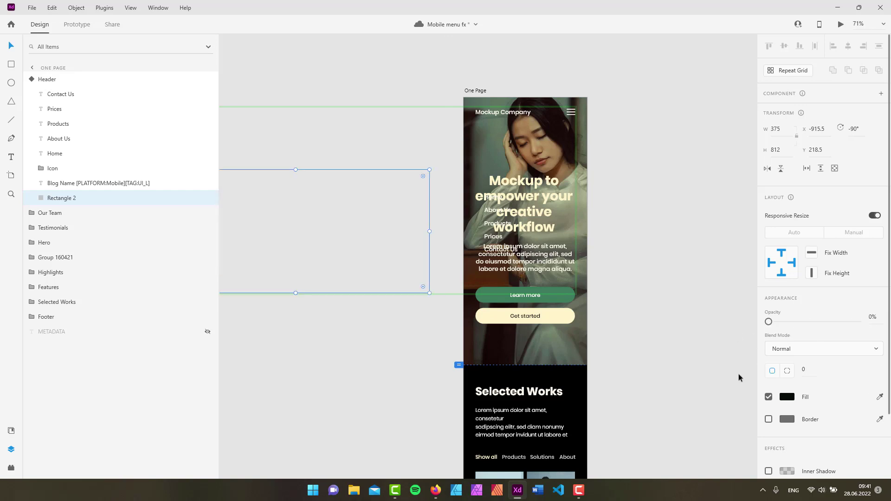
- In the Tapped state, set the background rectangle's rotation to 0°, place it at X 0, Y 0, and set its opacity to 100%
left_click(64, 79)
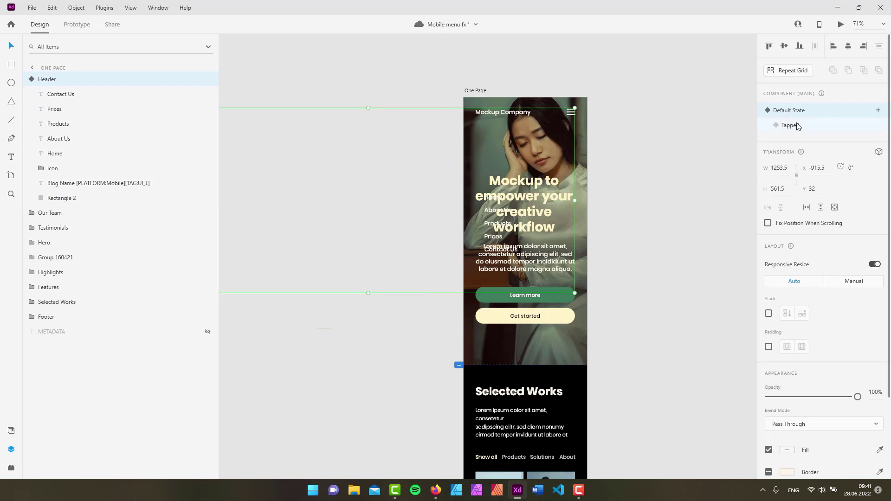
left_click(791, 125)
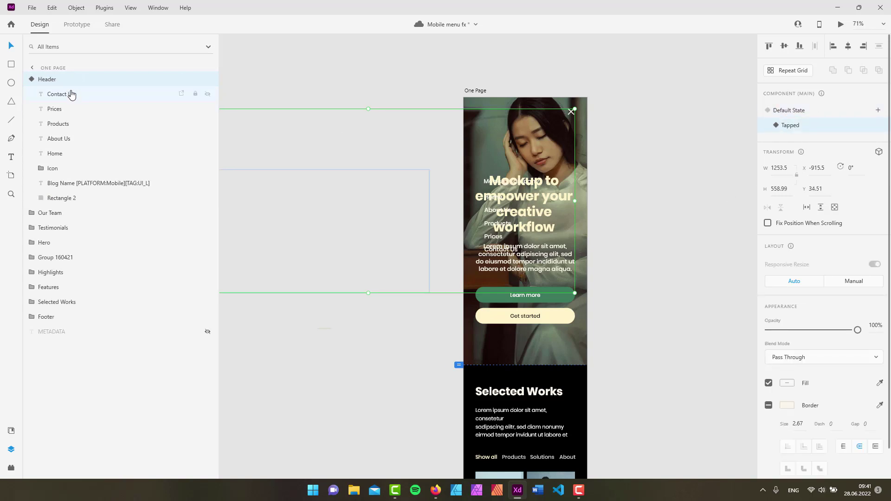
left_click(60, 198)
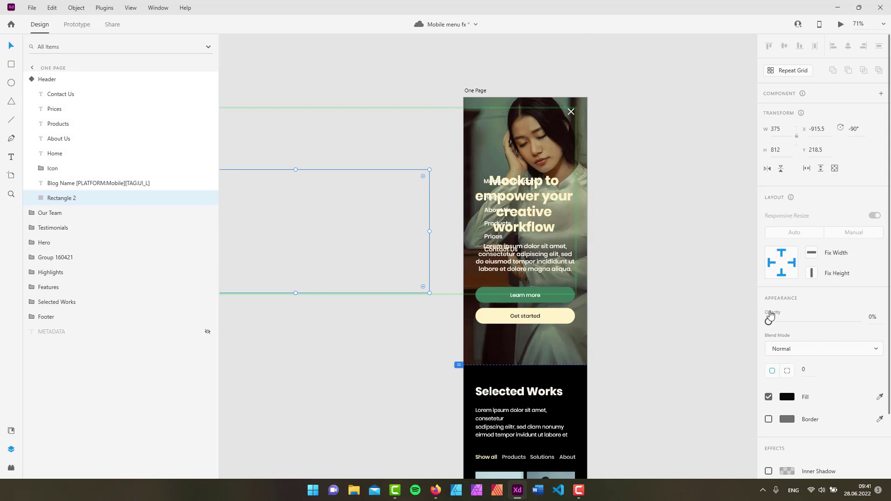
left_click(859, 129)
type("0")
key("Return")
left_click_drag(314, 195, 536, 185)
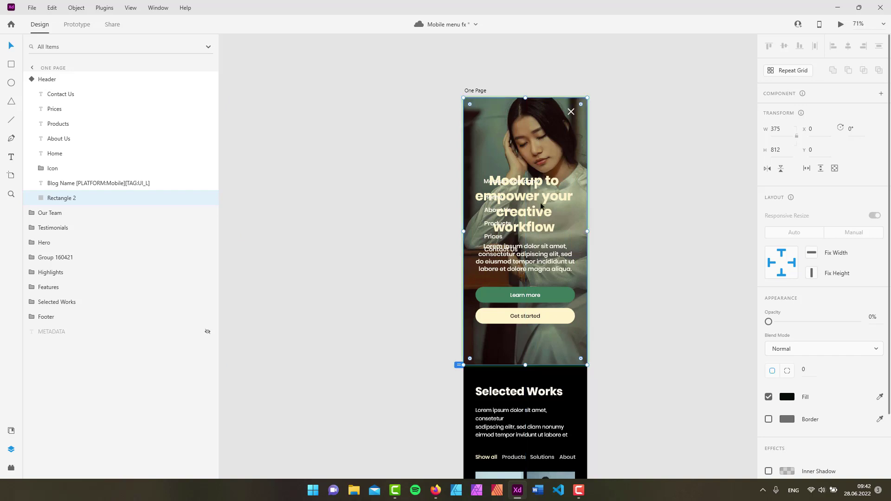
left_click_drag(769, 322, 857, 322)
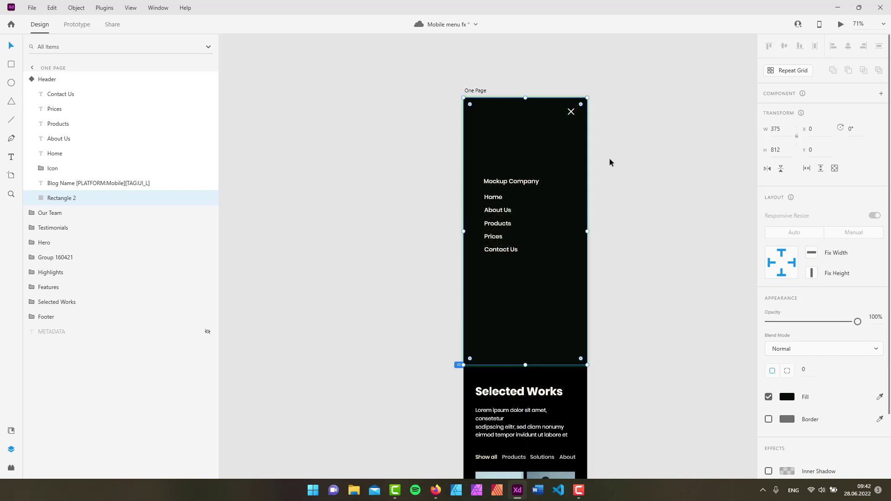
- Switch the Header component between Default State and Tapped to compare them, ending on Default State
left_click(48, 79)
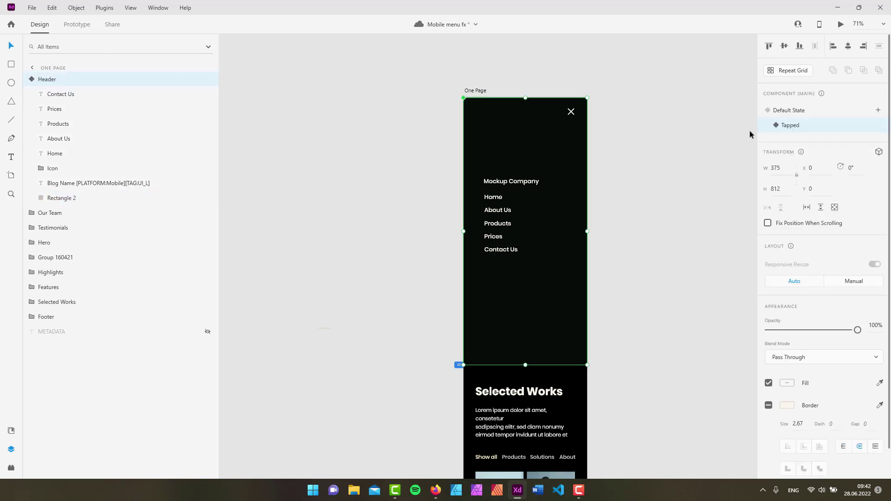
left_click(791, 111)
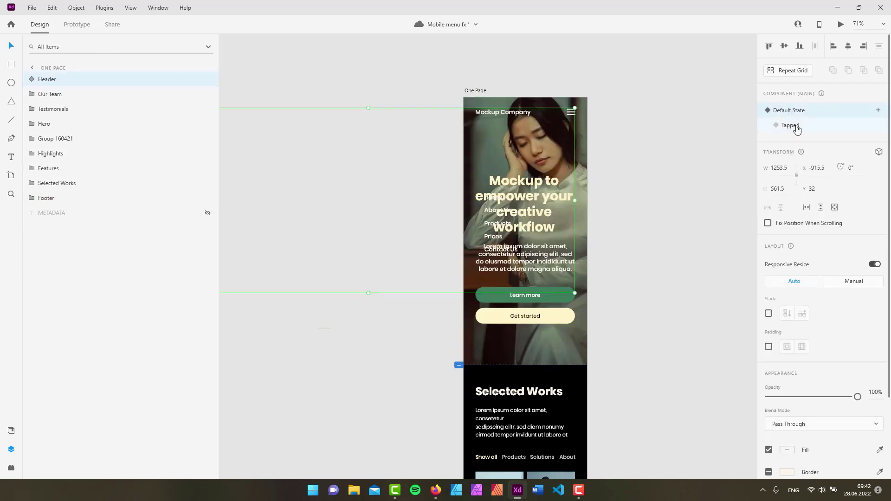
left_click(795, 126)
left_click(795, 111)
left_click(798, 127)
left_click(797, 112)
- In Default State, move the Home entry off the artboard to about X -195 and About Us to about X 440, keeping their heights
scroll(511, 197, "up", 5)
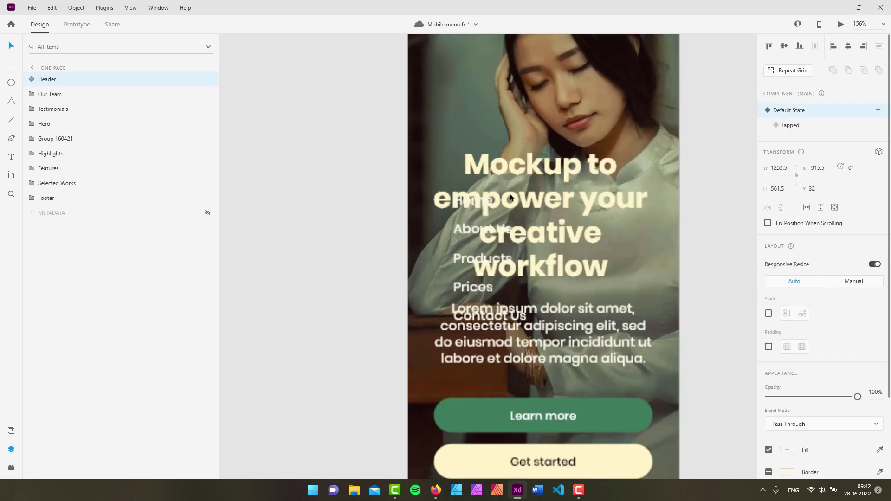
double_click(69, 85)
left_click(69, 94)
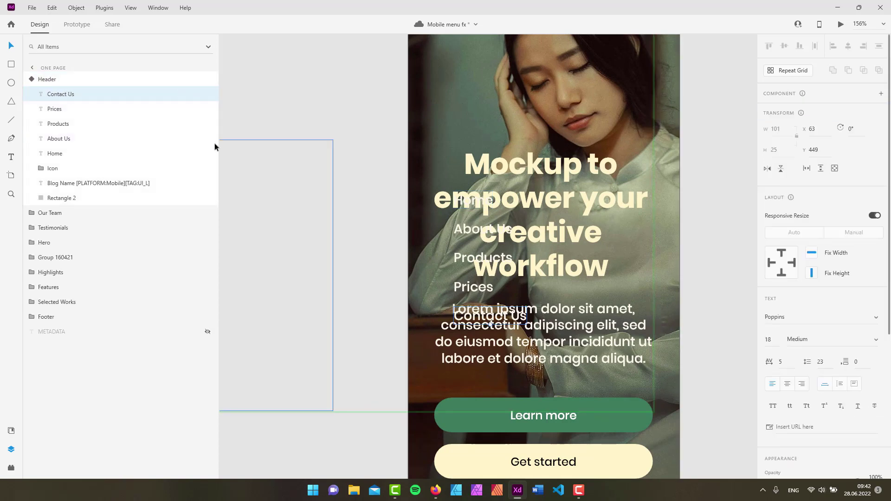
left_click(56, 153)
left_click_drag(485, 203, 403, 200)
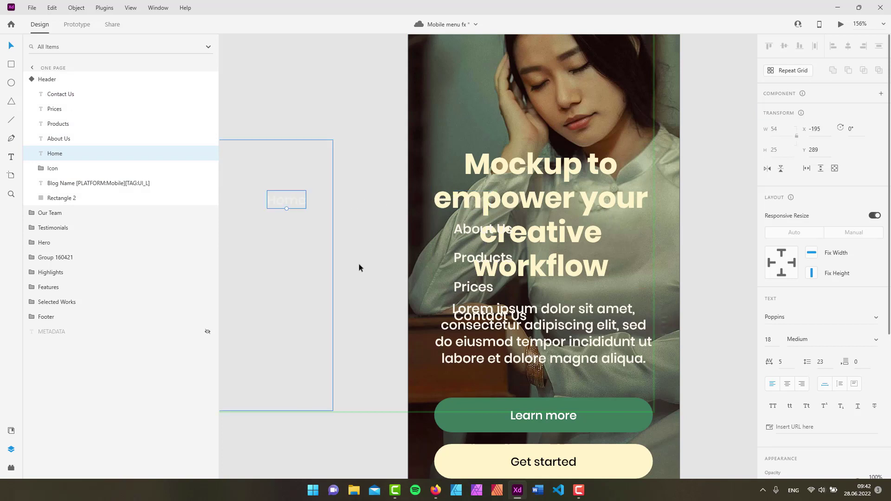
left_click(60, 138)
left_click_drag(471, 231, 730, 249)
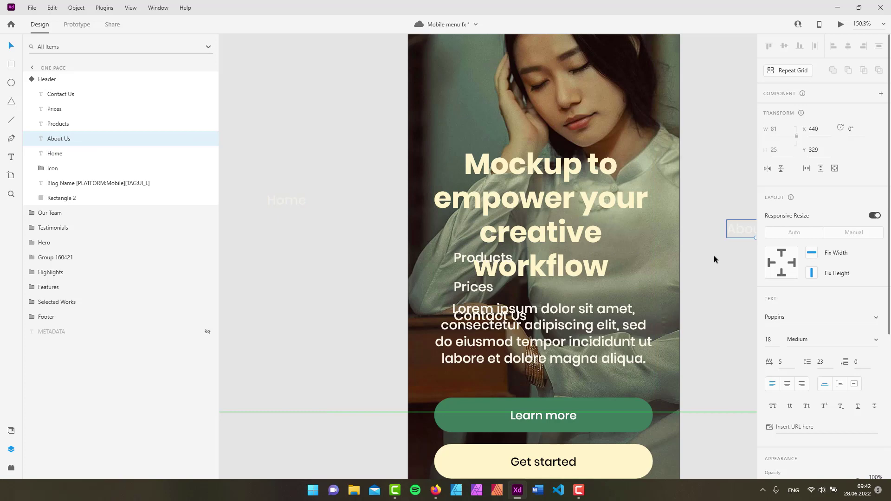
- Move the Products entry off the artboard to about X -440, Y 369 and the Prices entry to about X 610, Y 409
scroll(714, 258, "down", 3)
left_click(58, 124)
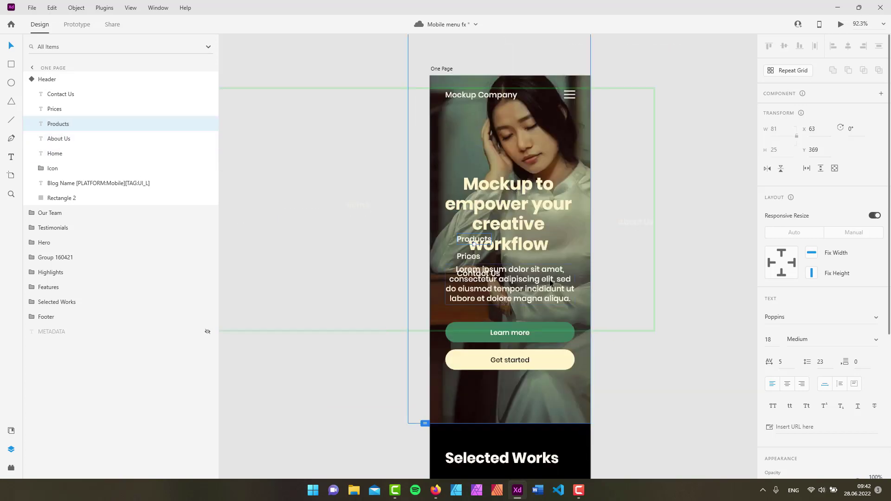
left_click_drag(477, 241, 263, 241)
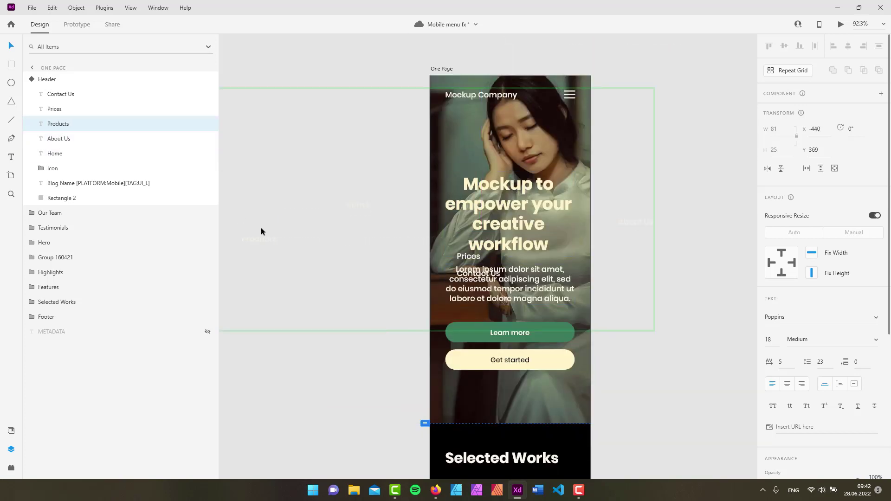
left_click(55, 109)
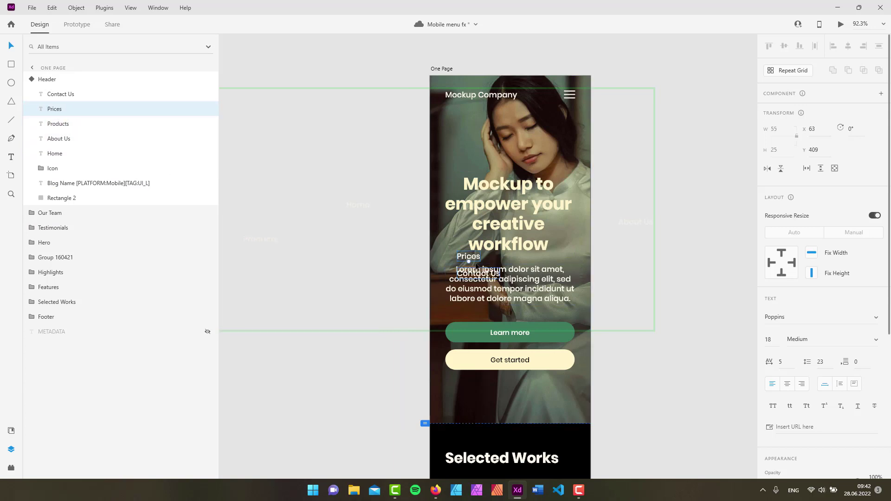
left_click_drag(469, 259, 703, 286)
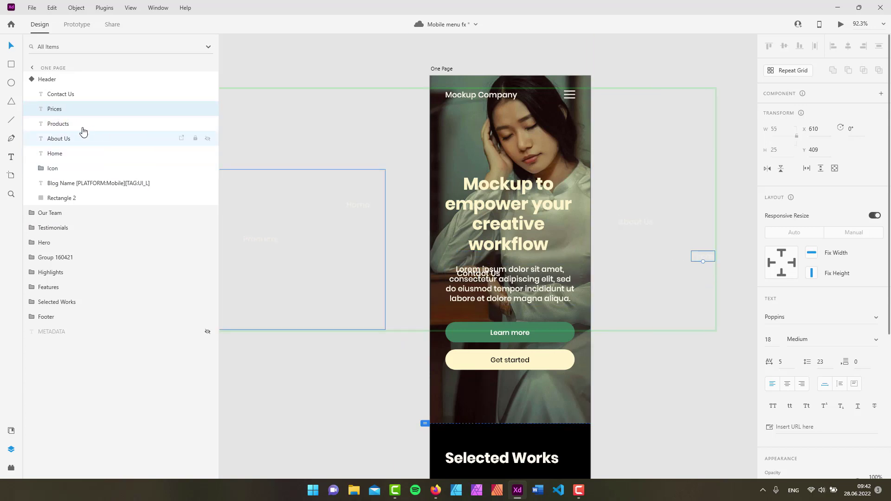
- Move the Contact Us entry off the artboard's left side to about X -355, Y 449
left_click(63, 96)
left_click_drag(484, 279, 383, 263)
left_click_drag(305, 256, 298, 257)
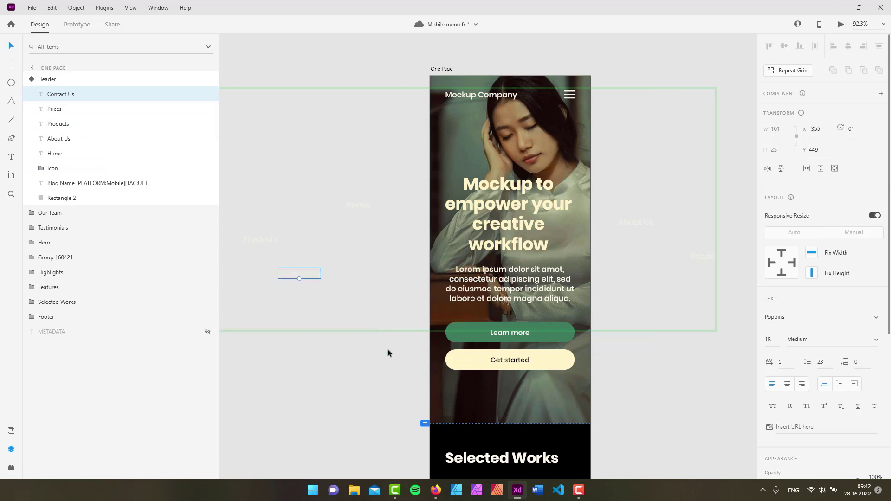
- In the Header's Tapped state, align the five menu entries from Home to Contact Us horizontally onto the artboard, left-aligned with one another
left_click(43, 79)
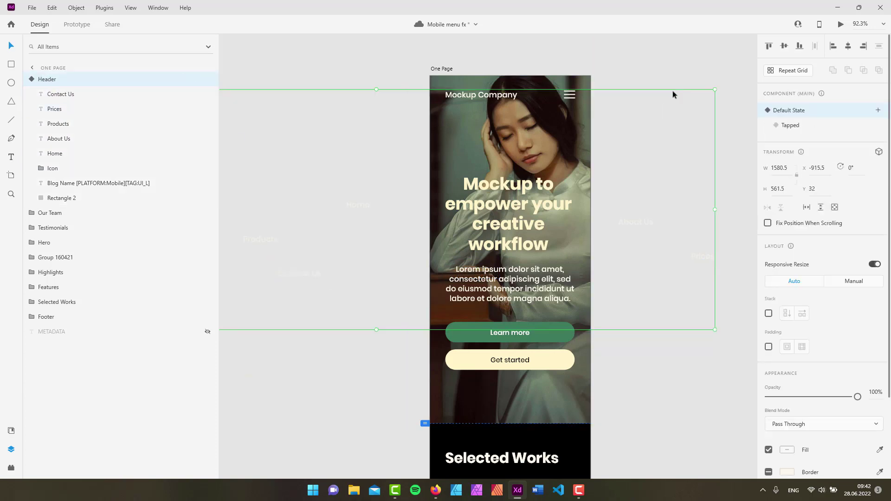
left_click(789, 126)
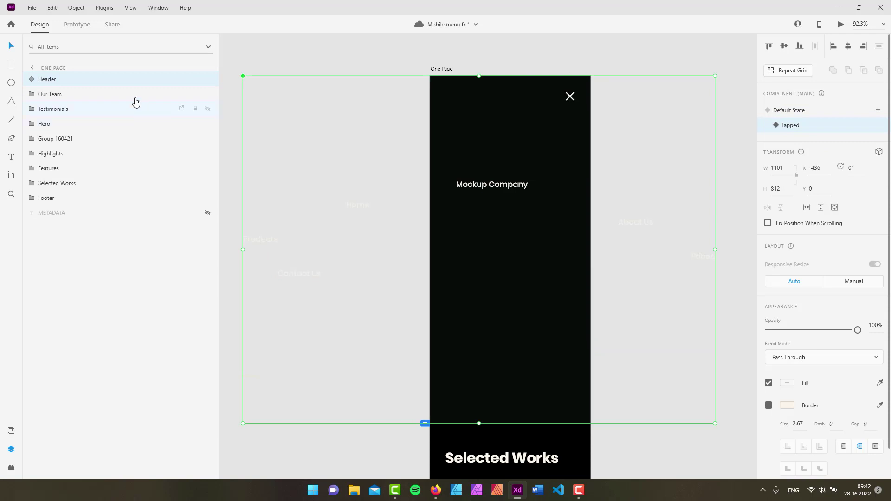
double_click(65, 79)
left_click(65, 94)
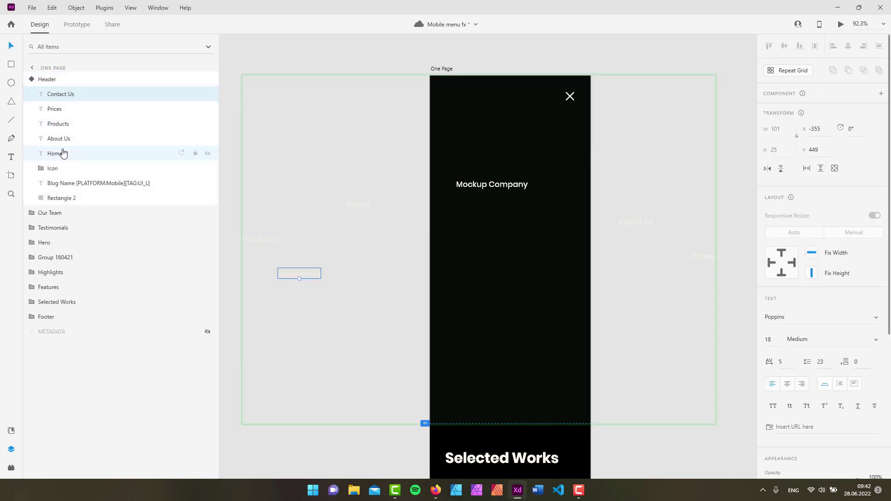
left_click(63, 153, "shift")
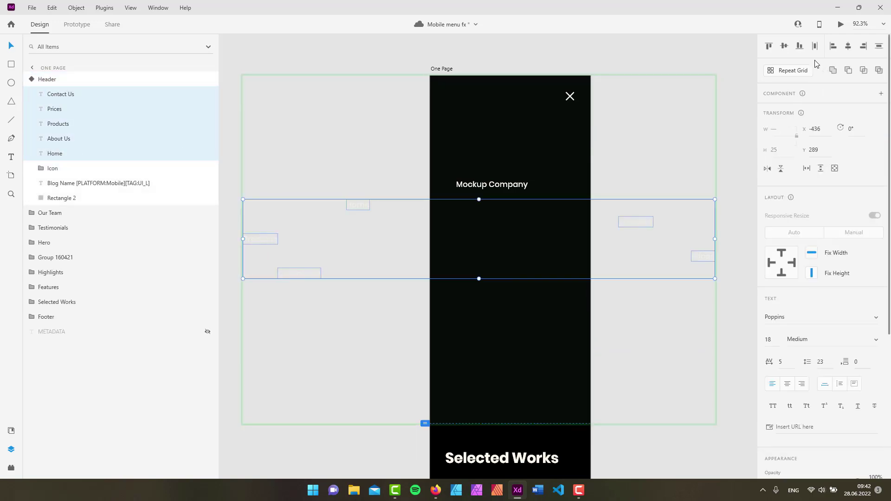
left_click(848, 47)
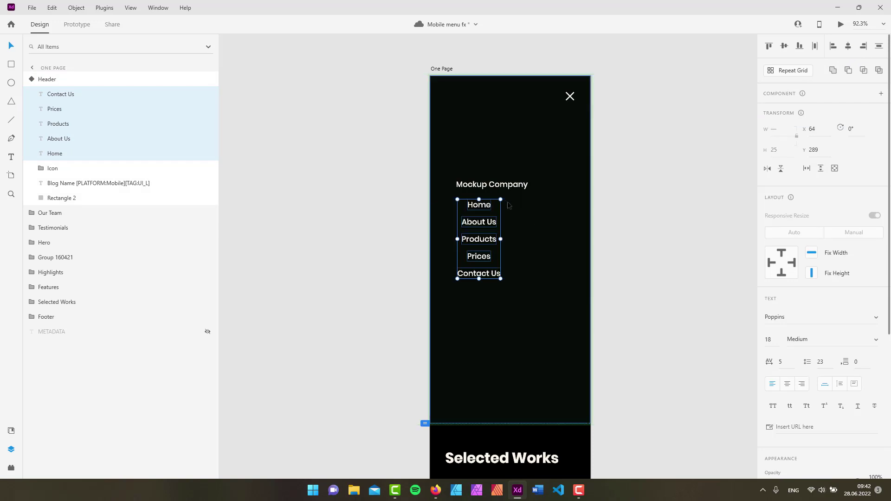
left_click(833, 46)
- Compare the Header component's Default State and Tapped state, and clear the selection
left_click(46, 79)
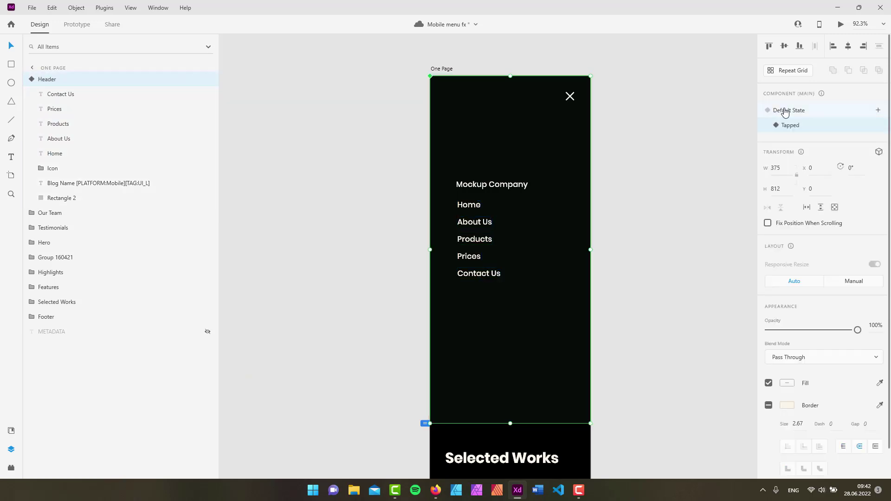
left_click(784, 112)
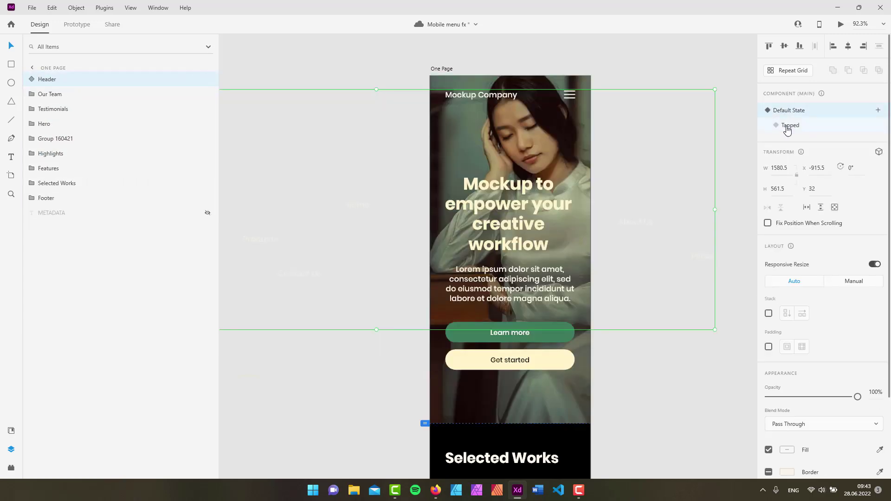
left_click(788, 126)
left_click(639, 62)
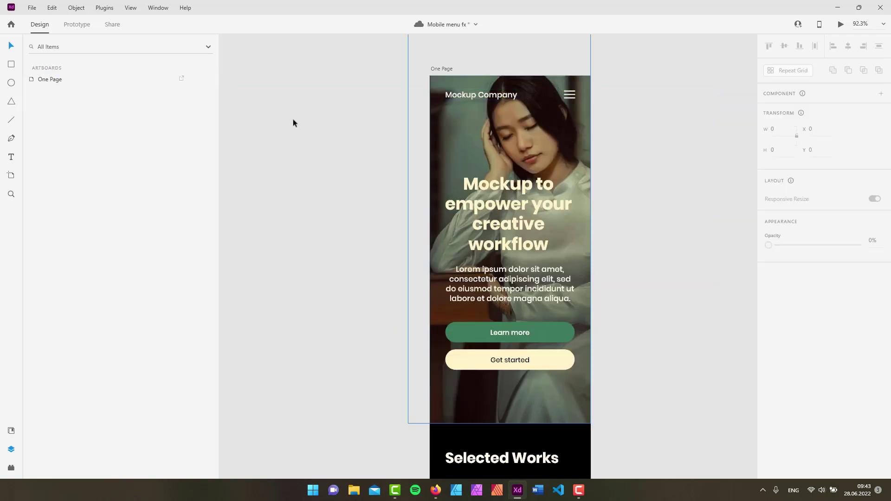
- In Prototype mode, add a Tap interaction to the hamburger Icon group inside the Header's Default State
left_click(76, 27)
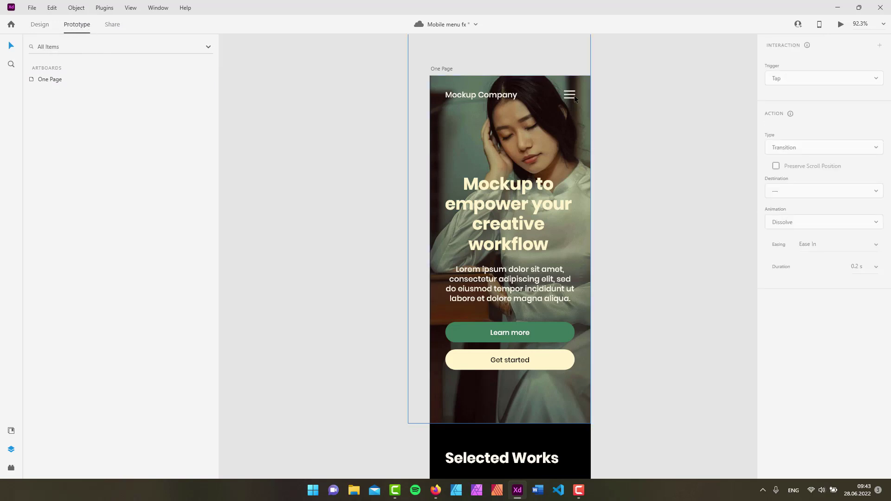
double_click(70, 81)
left_click(60, 81)
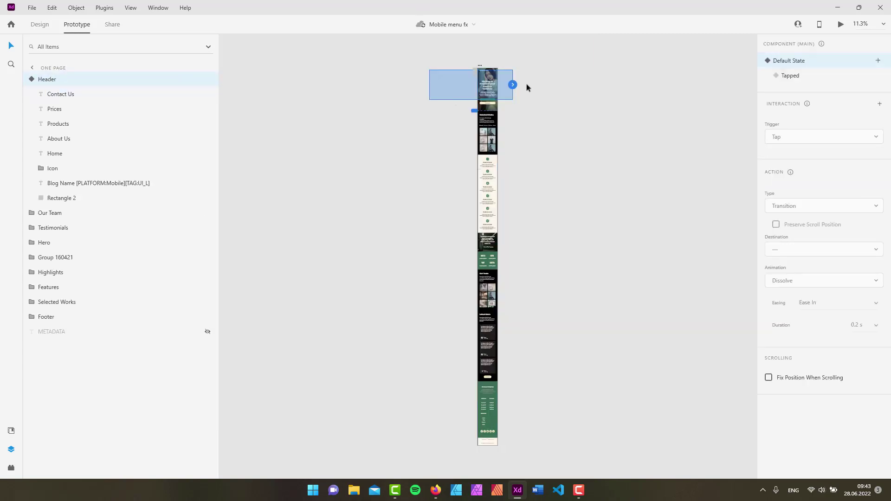
key("ctrl+3")
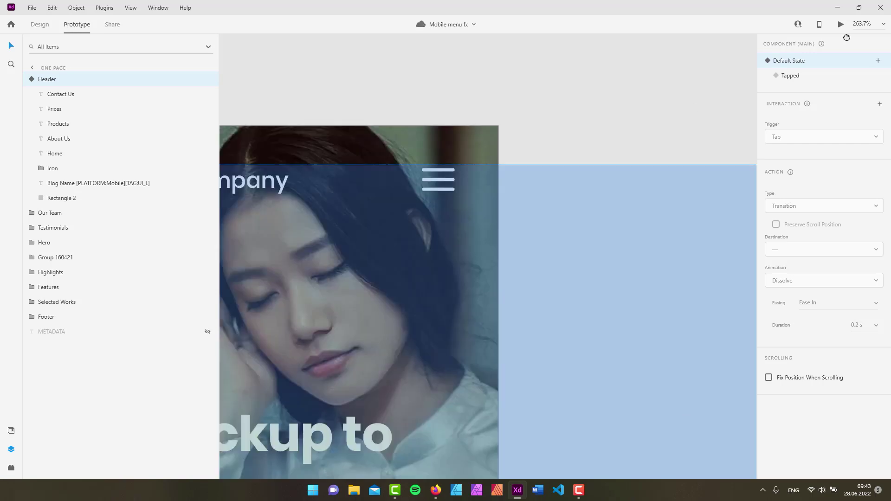
scroll(686, 177, "down", 5)
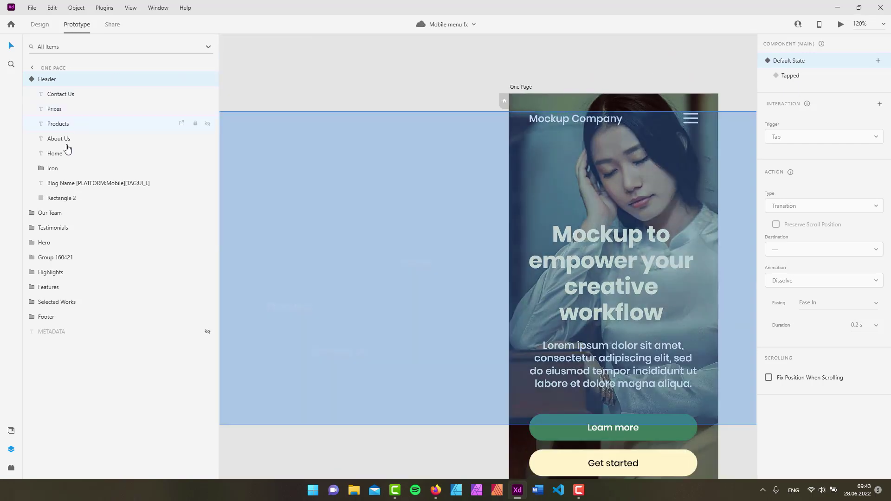
left_click(51, 169)
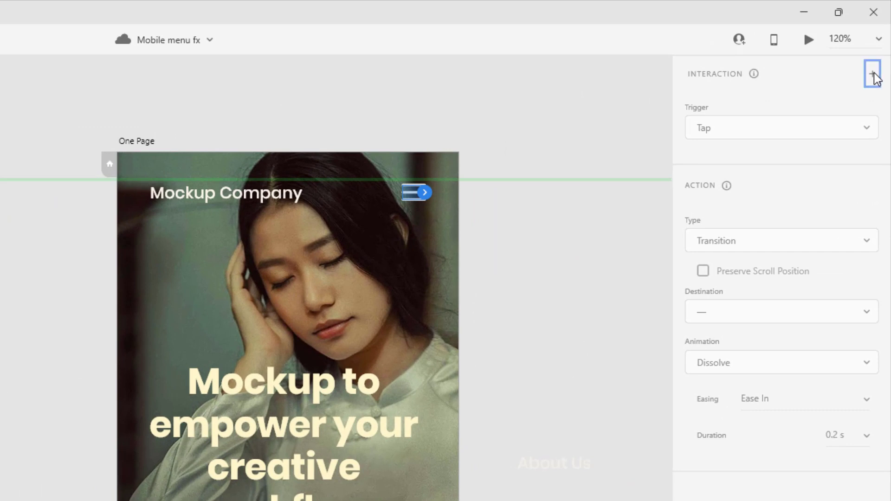
left_click(874, 74)
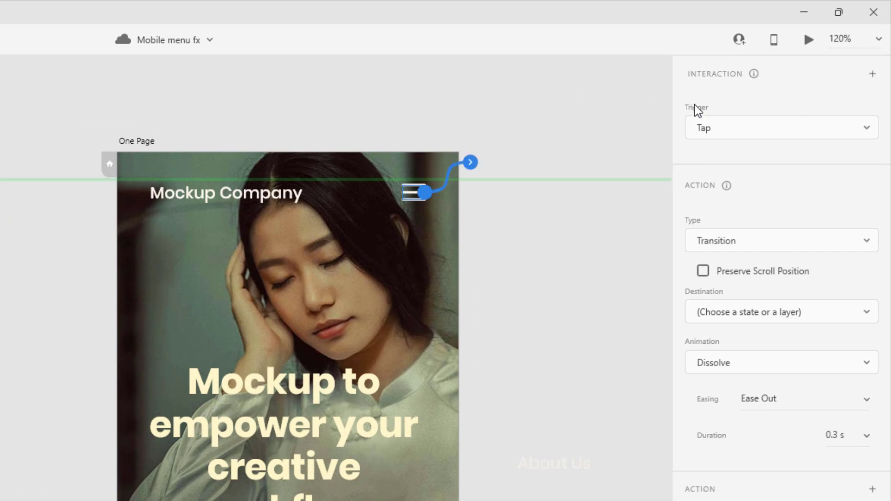
- Set the hamburger icon's action type to Auto-Animate with the Tapped state as its destination
left_click(815, 241)
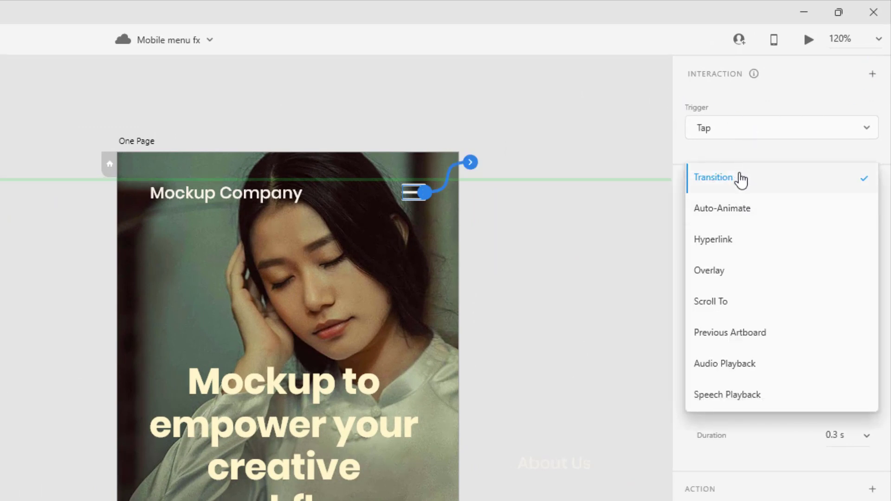
left_click(762, 153)
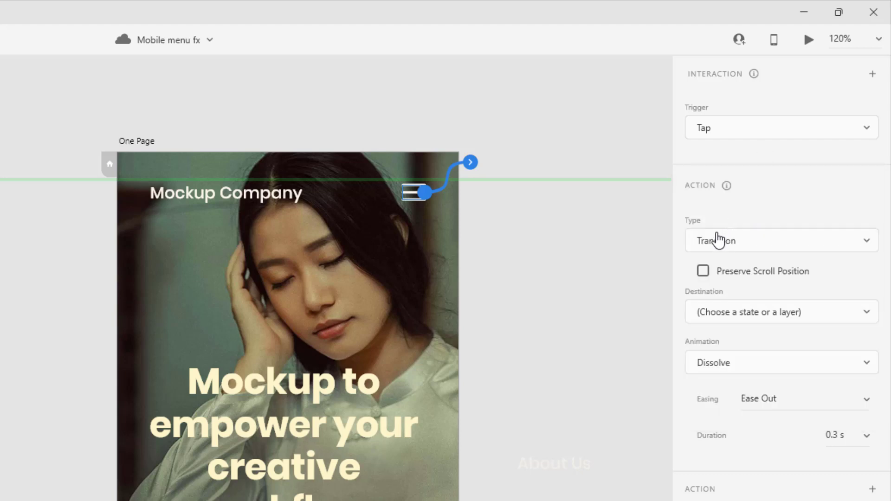
left_click(733, 246)
left_click(727, 215)
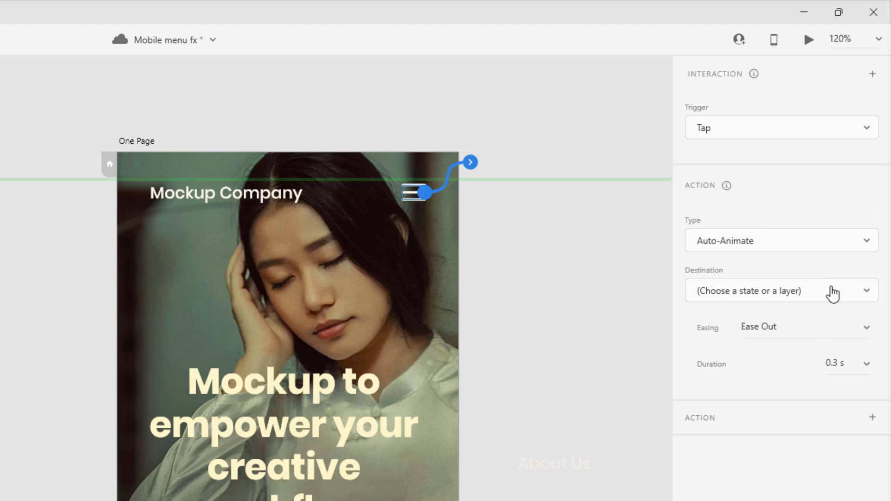
left_click(831, 292)
left_click(714, 154)
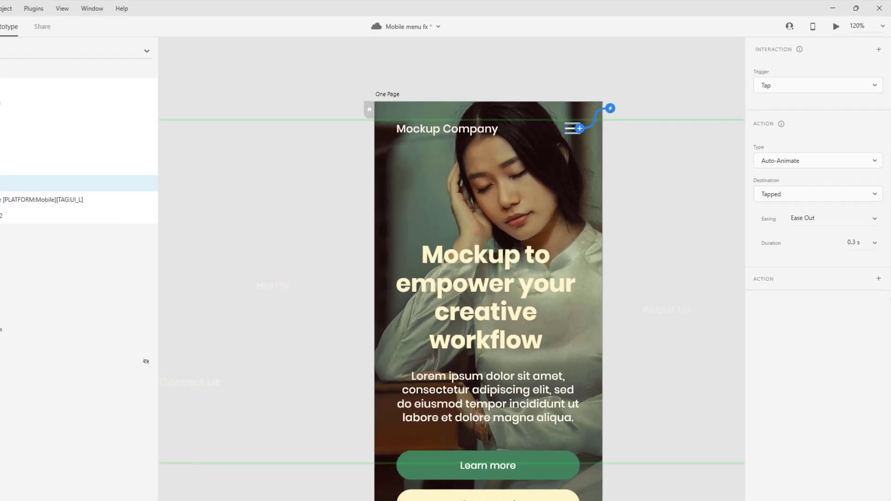
- Switch the Header to its Tapped state and add a Tap interaction to its close Icon group in Prototype mode
left_click(40, 25)
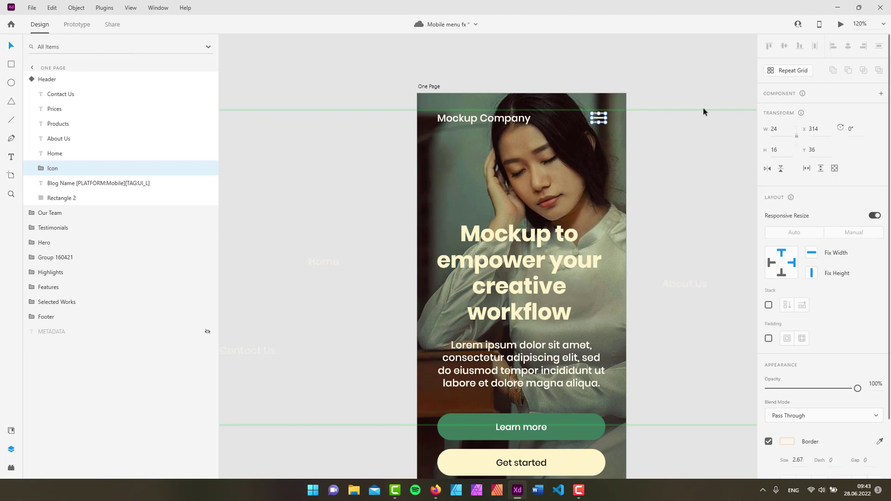
left_click(68, 80)
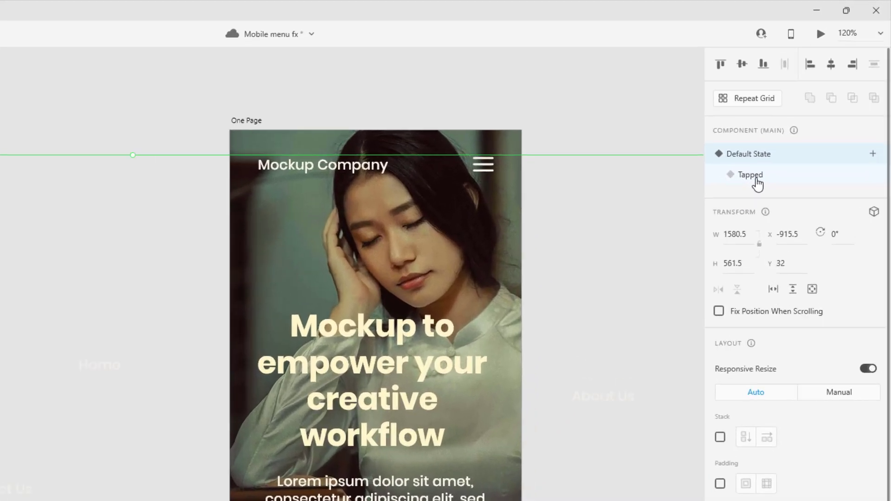
left_click(756, 179)
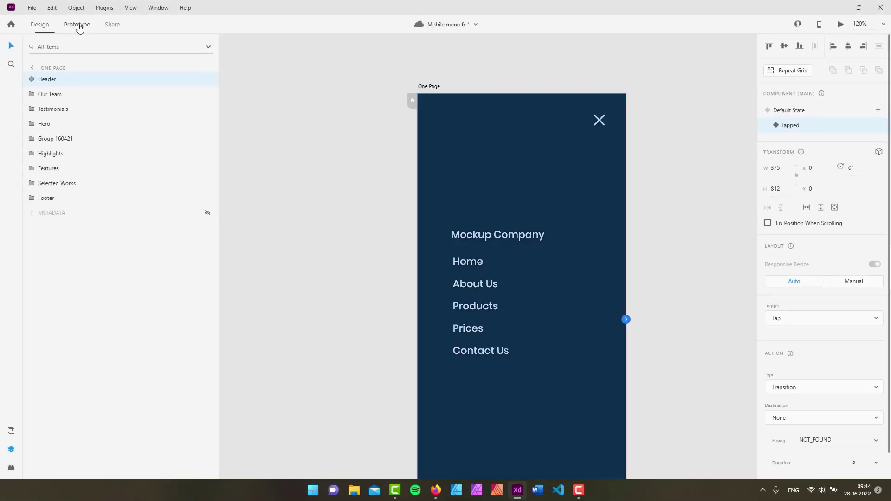
left_click(78, 25)
double_click(72, 80)
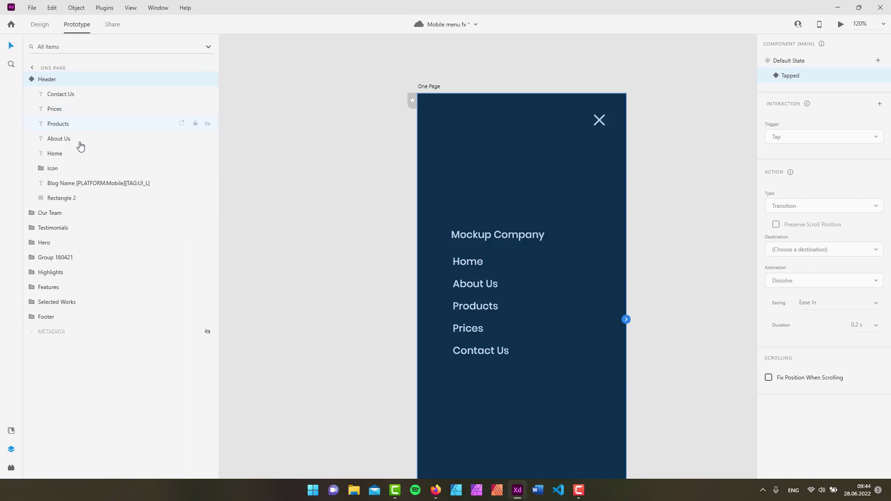
left_click(57, 172)
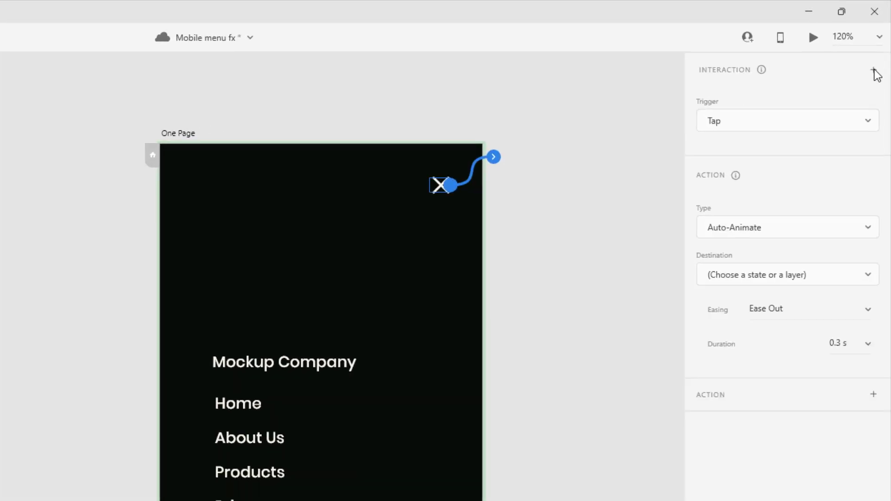
- Keep Auto-Animate as the close icon's action type and set its destination to Default State
left_click(796, 232)
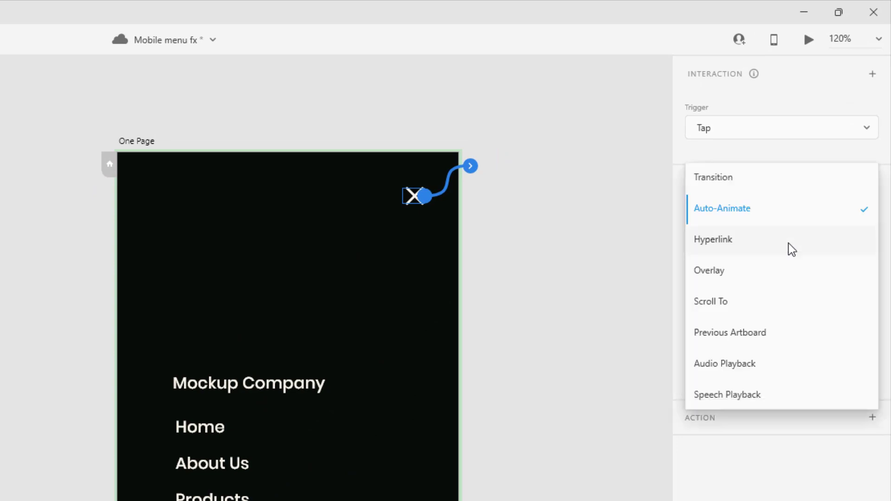
left_click(776, 209)
left_click(745, 294)
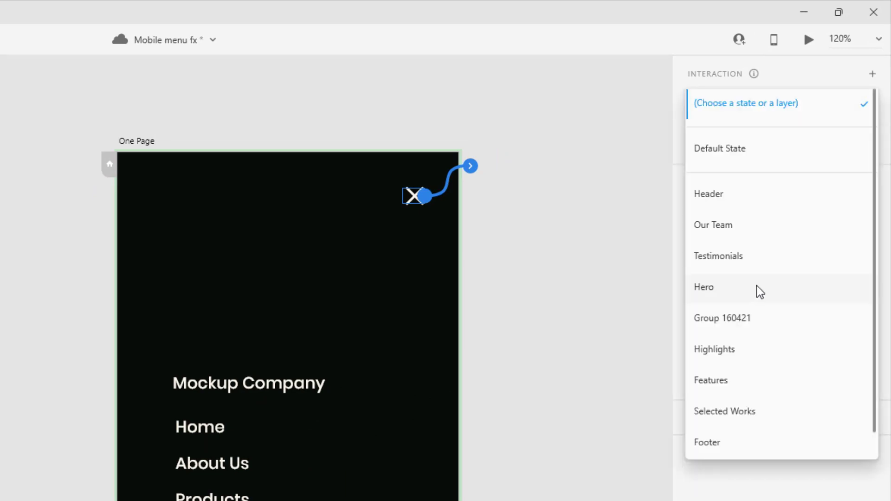
left_click(759, 149)
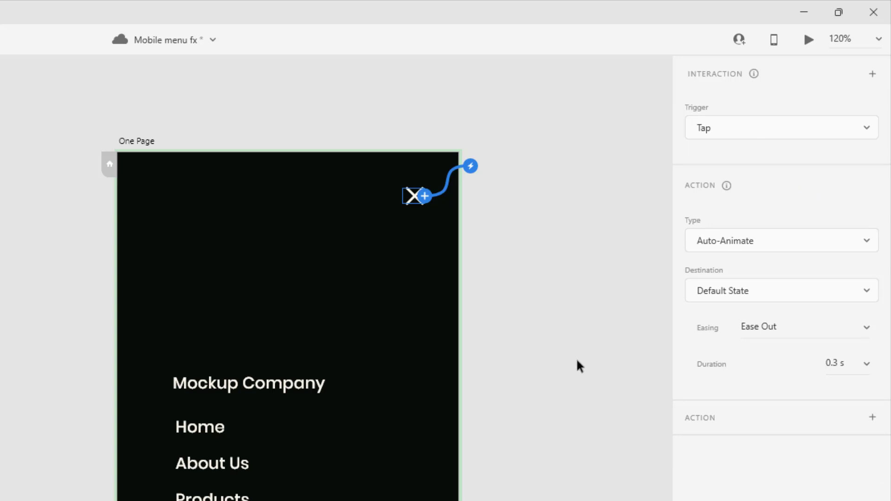
- Set the close icon's animation easing to Snap and its duration to 1 s
left_click(871, 330)
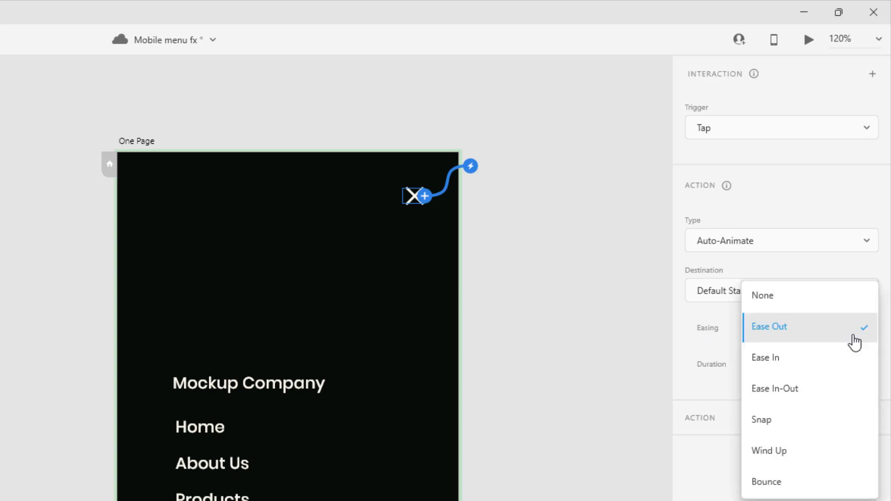
left_click(776, 426)
left_click(866, 367)
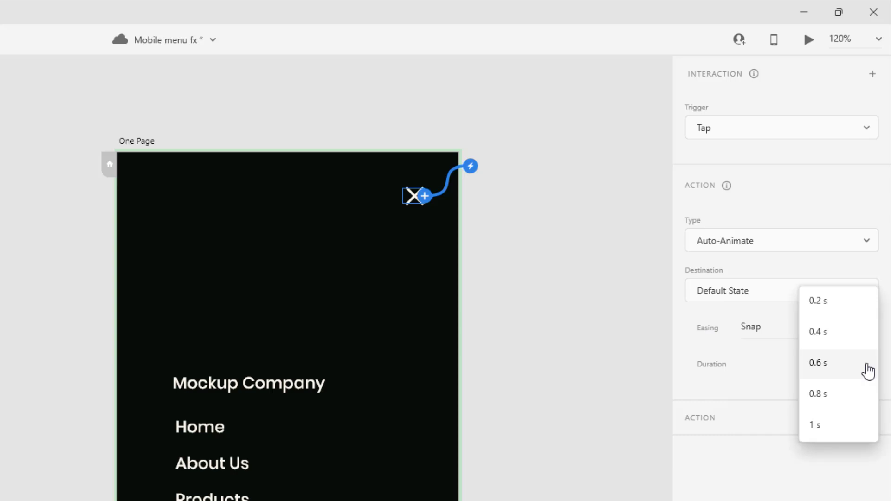
left_click(834, 426)
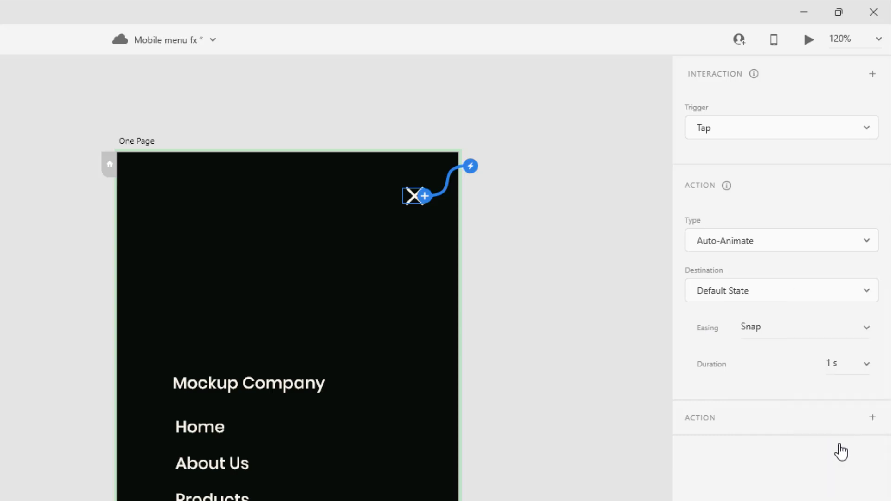
- Return the Header to Default State and set the hamburger icon's interaction to Snap easing with a duration of 1 s
key("ctrl+1")
key("Escape")
left_click(746, 191)
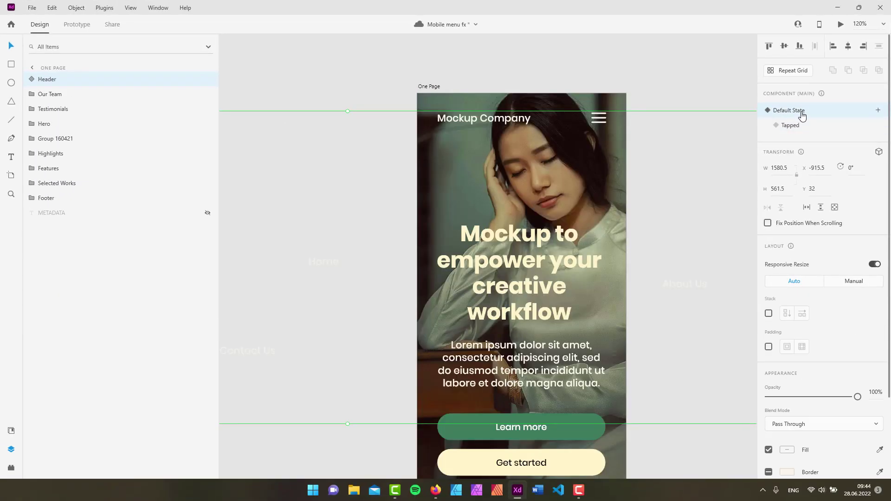
left_click(77, 24)
double_click(76, 80)
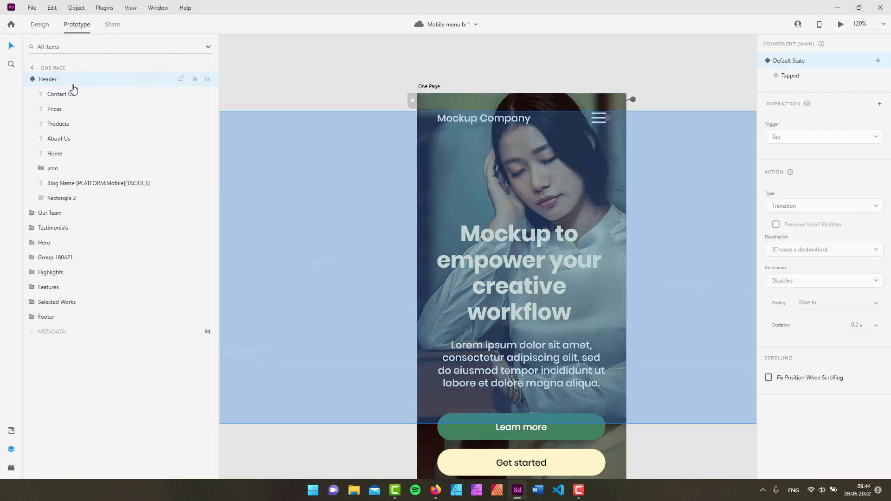
left_click(63, 169)
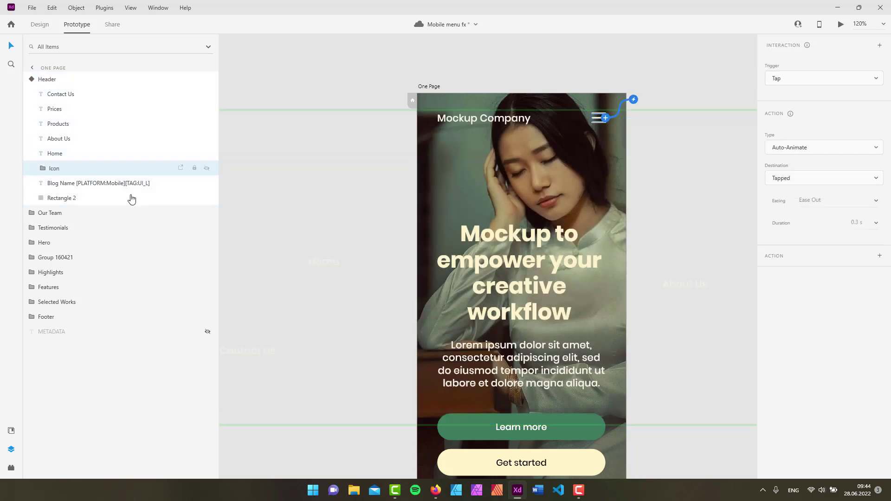
left_click(875, 201)
left_click(825, 258)
key("Tab")
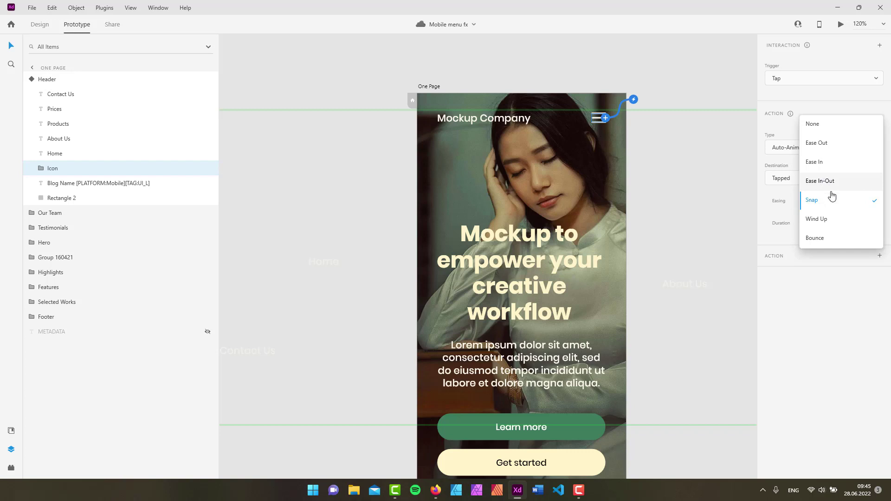
left_click(831, 200)
left_click(876, 224)
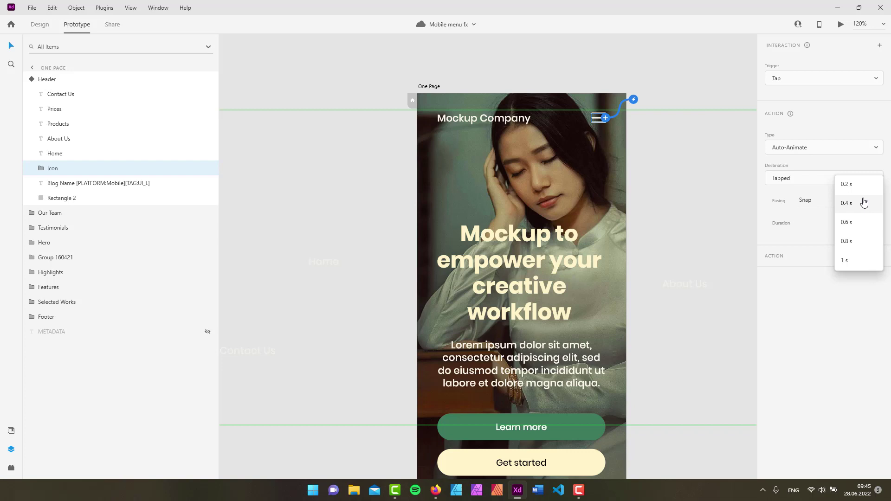
left_click(854, 261)
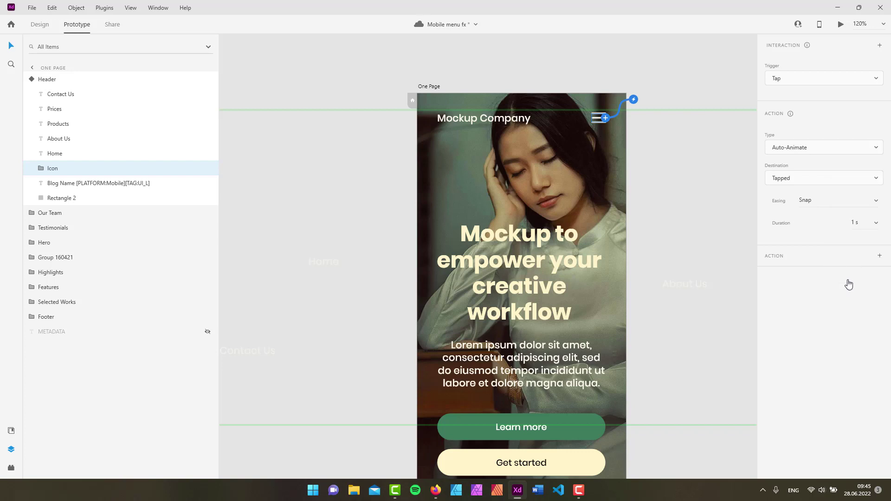
- Return to Design mode, select the Header component in its Default State, and open the desktop preview over the canvas
left_click(40, 27)
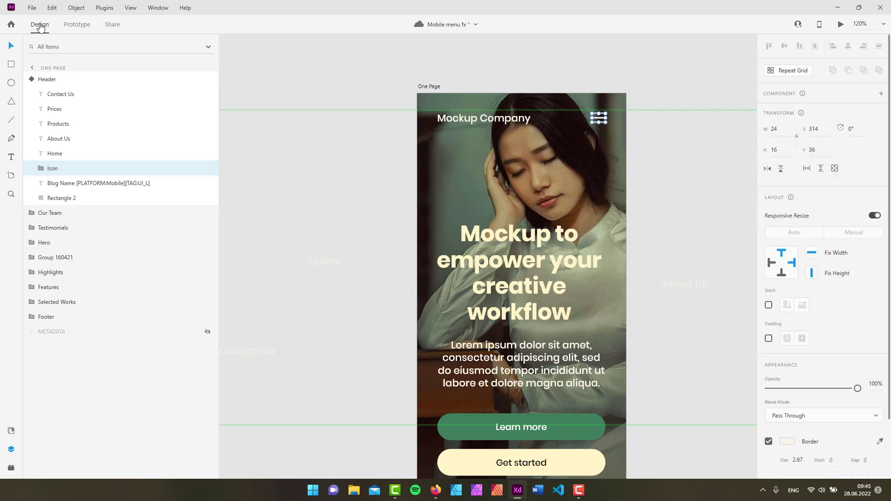
left_click(53, 79)
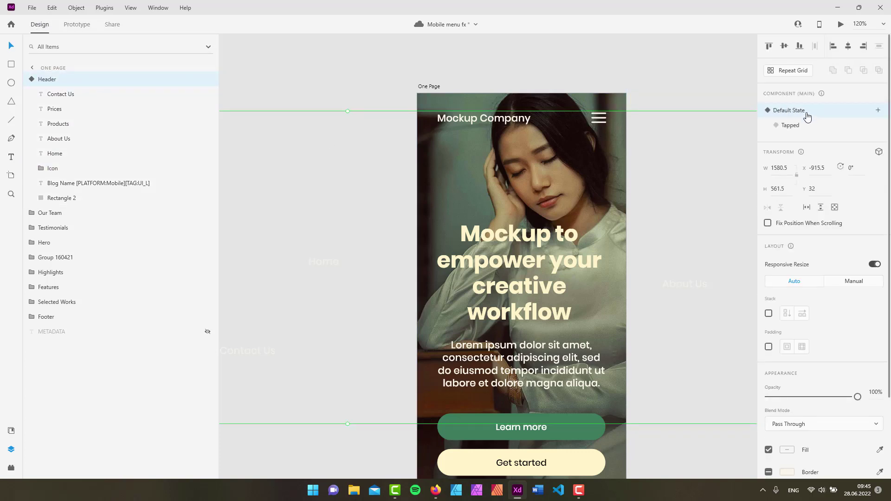
left_click(840, 26)
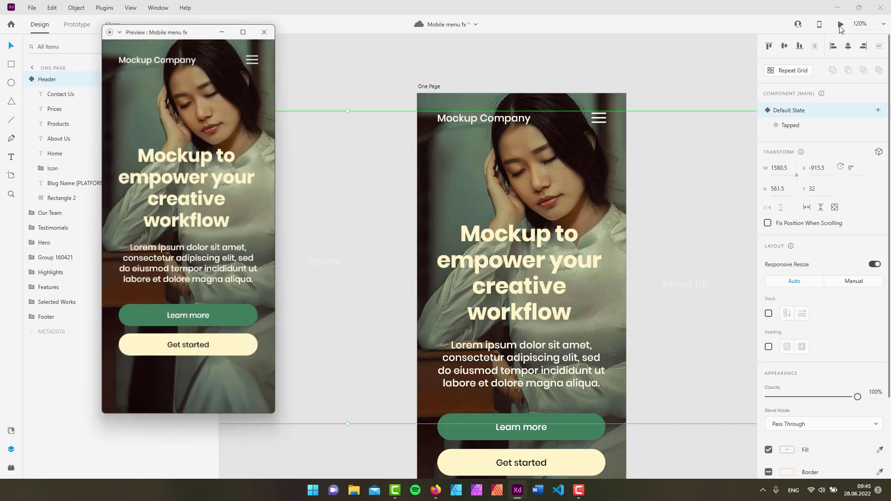
left_click_drag(206, 34, 394, 49)
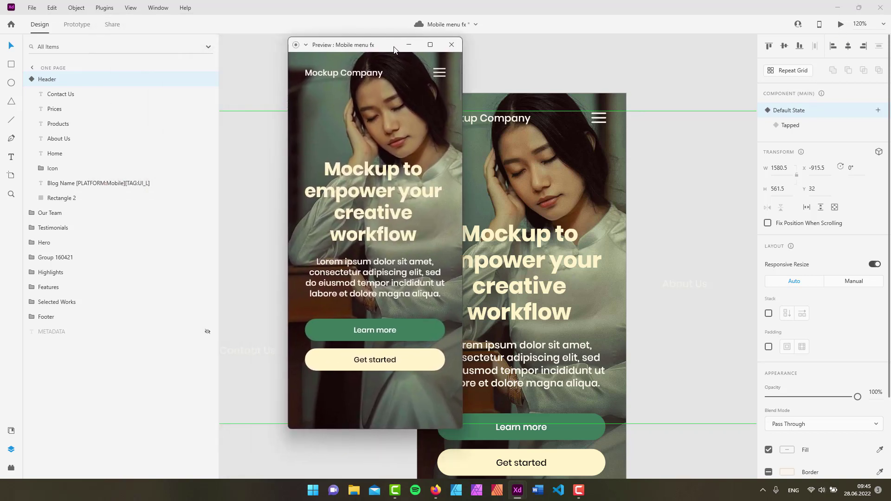
- Test the hamburger and close icons repeatedly in the preview to check the menu's Snap animation, and close the preview
left_click(439, 73)
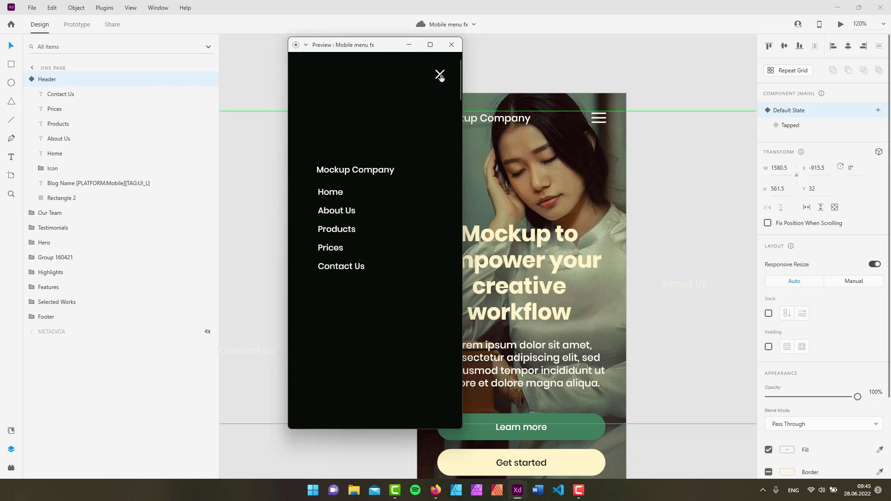
left_click(441, 77)
left_click(439, 78)
left_click(440, 75)
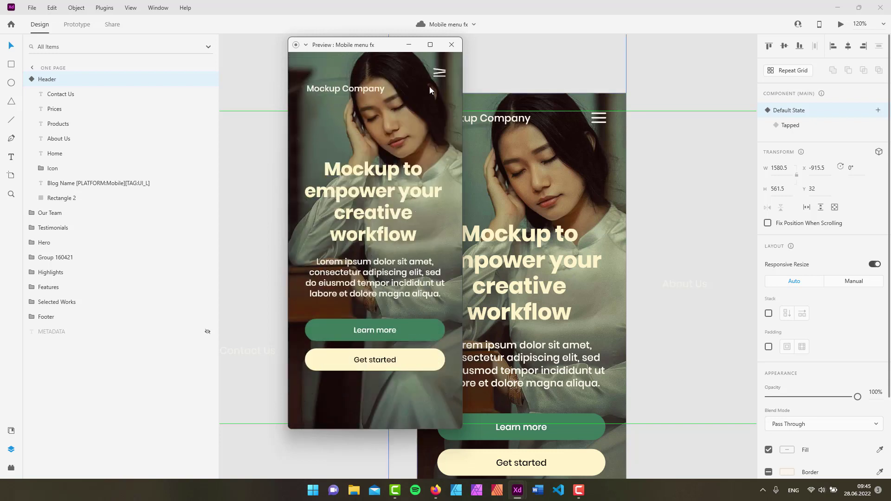
left_click(440, 76)
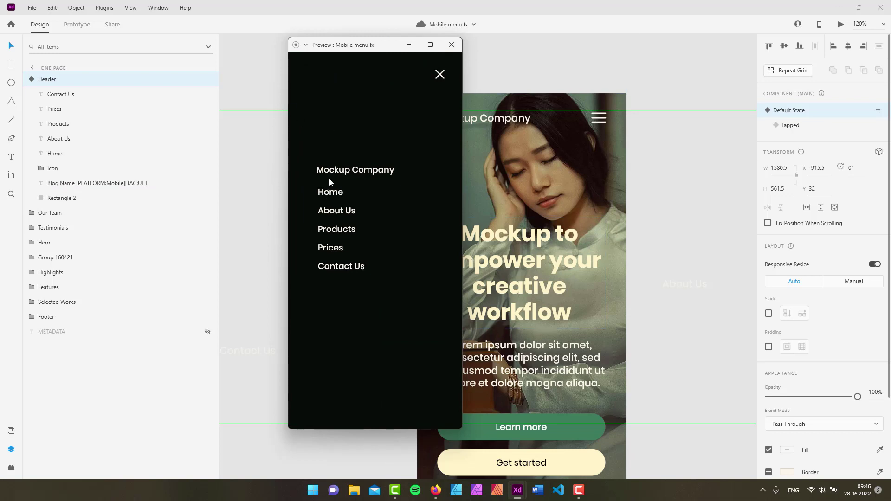
left_click(440, 75)
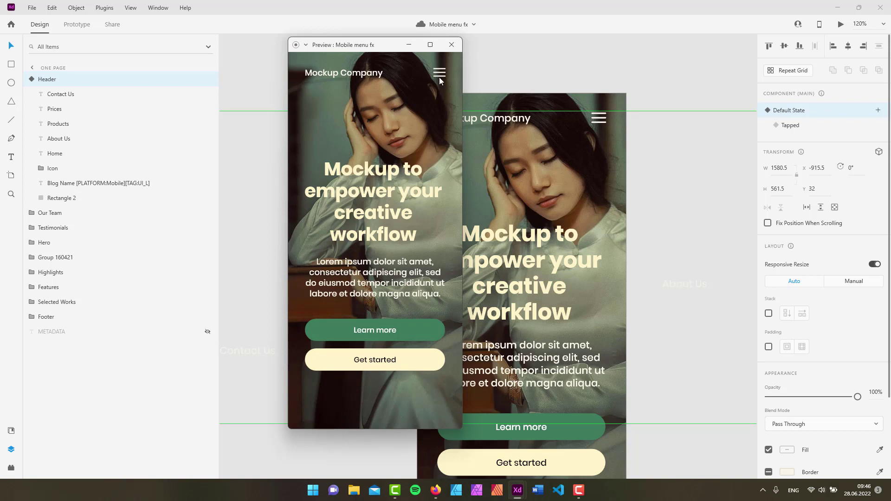
left_click(439, 75)
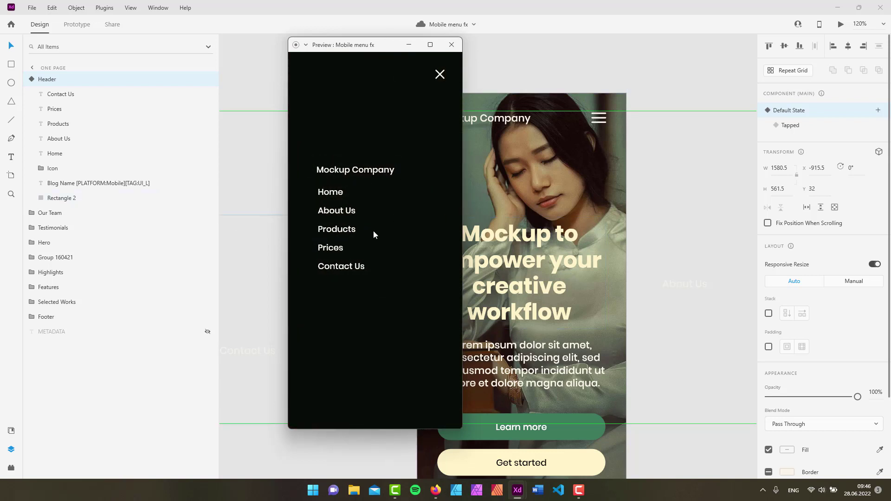
left_click(439, 75)
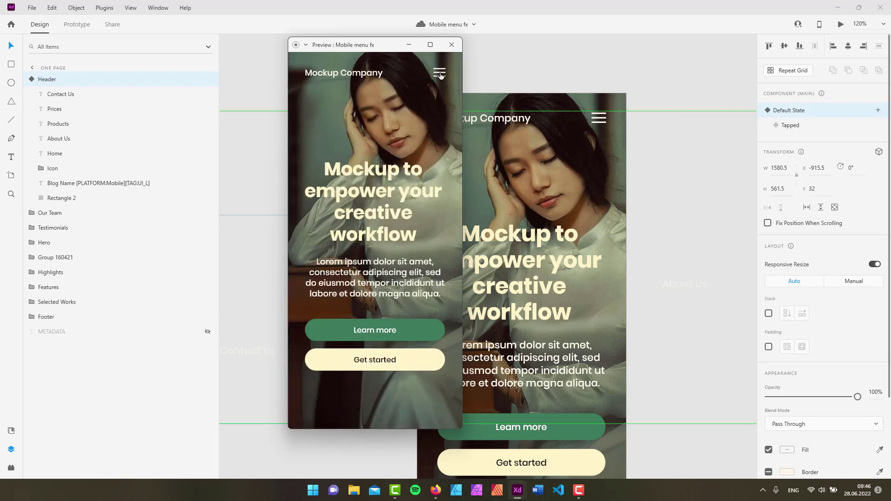
left_click(440, 74)
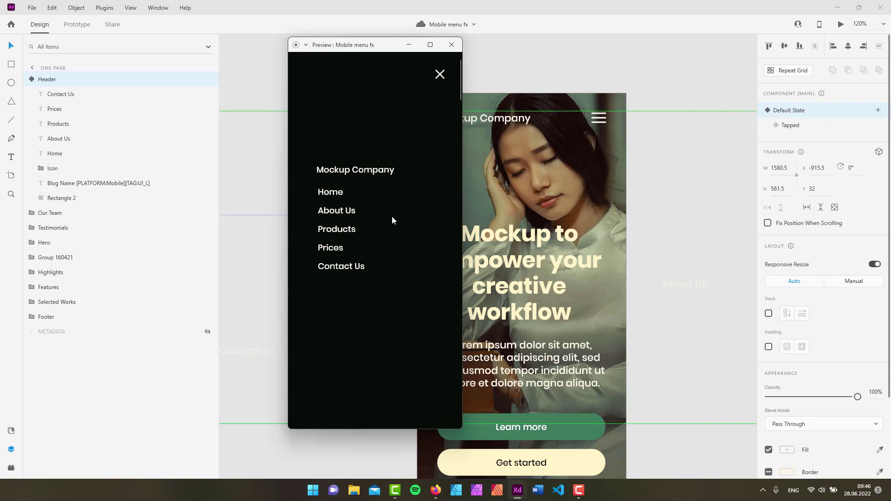
left_click(451, 44)
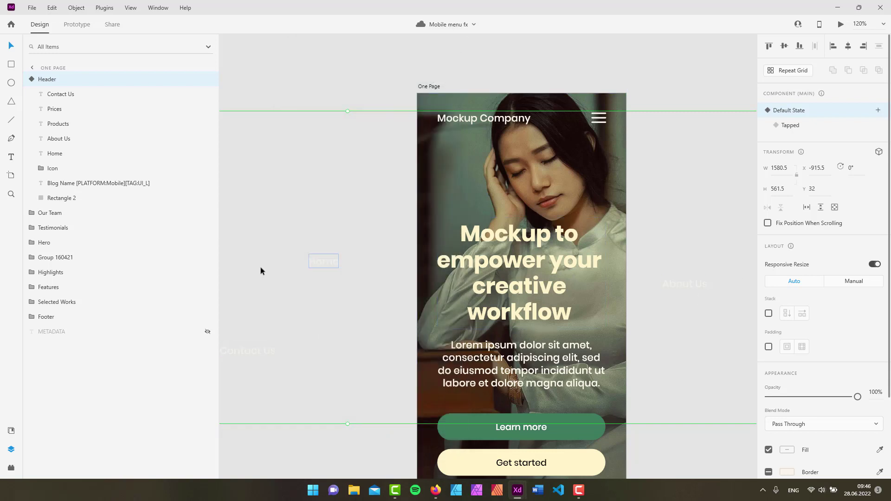
- Spread the hidden links beside the artboard: Home to about X -296, Y 119, Products to X -443, Y 187, Contact Us to X -336, Y 609
scroll(461, 294, "right", 1)
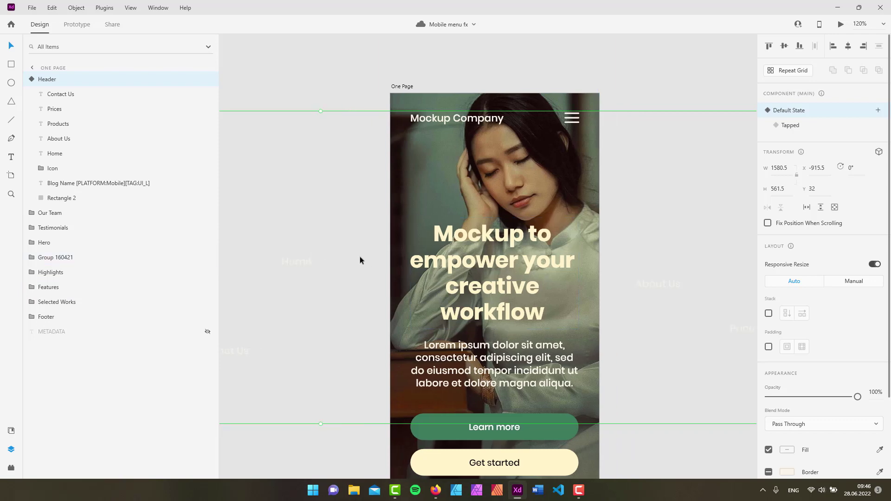
scroll(282, 166, "down", 4)
scroll(374, 113, "left", 5)
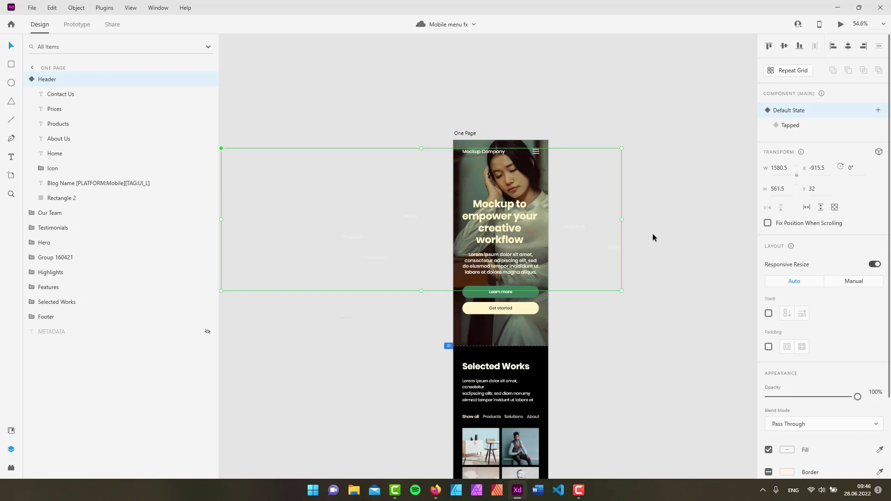
scroll(417, 204, "up", 5)
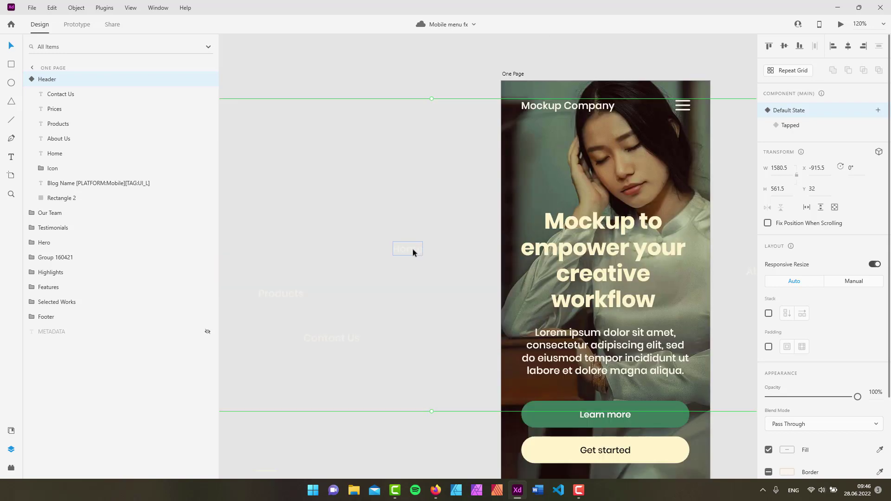
left_click(51, 153)
left_click_drag(415, 252, 358, 156)
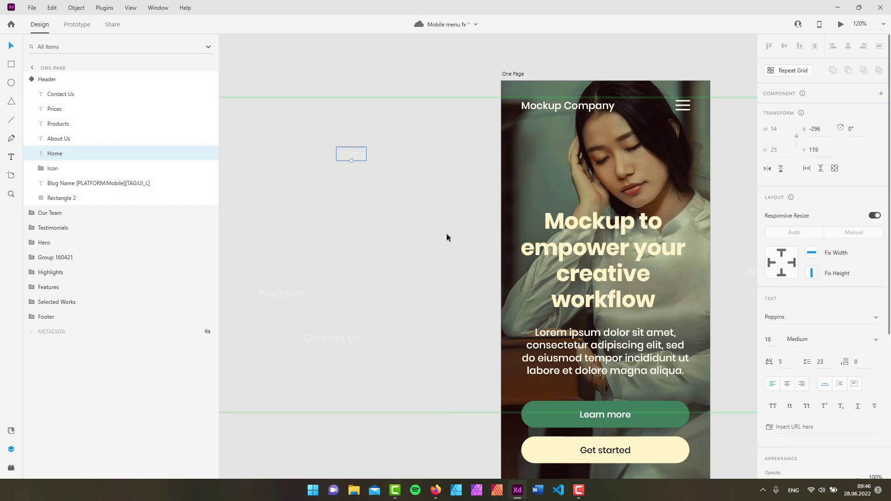
left_click_drag(289, 297, 286, 195)
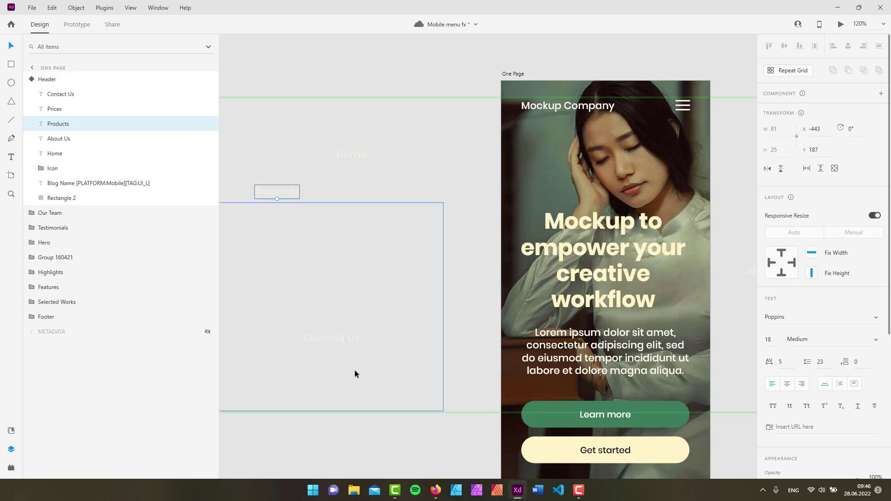
left_click_drag(334, 340, 345, 429)
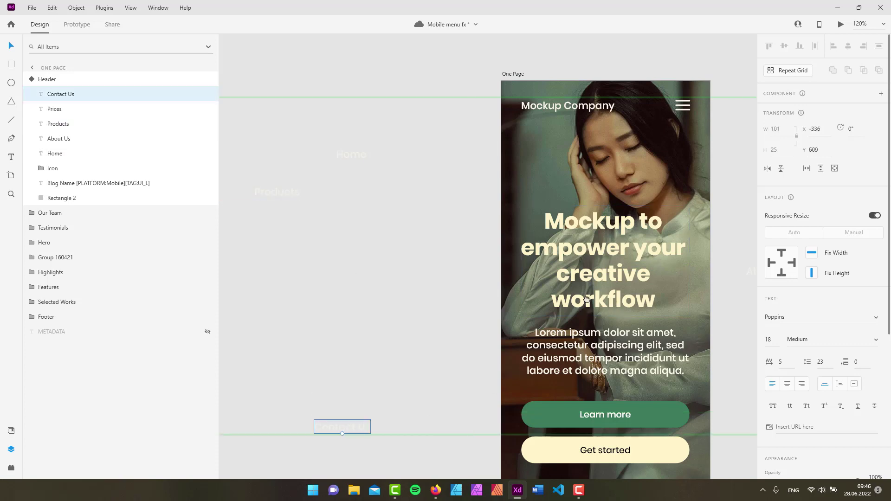
- On the artboard's other side, move the hidden About Us link up near the header's height and Prices to about X 781, Y 603
scroll(613, 302, "right", 5)
left_click_drag(541, 245, 547, 147)
left_click_drag(628, 290, 723, 399)
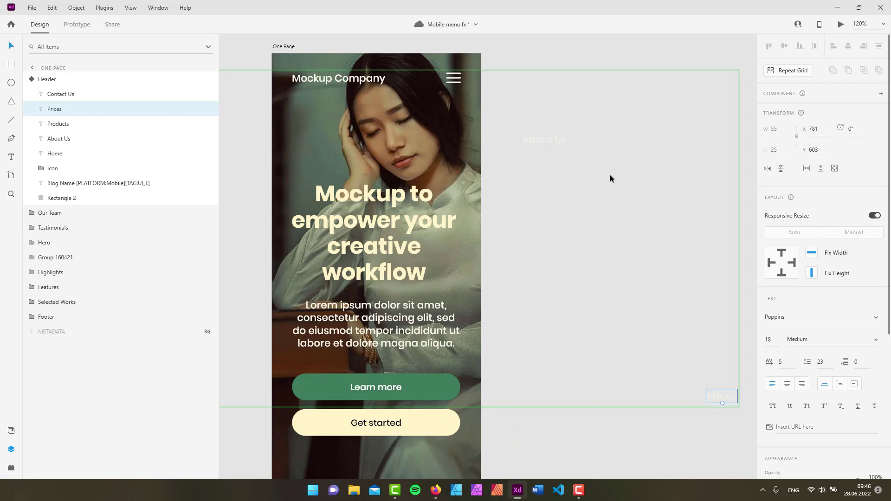
- Preview the prototype again and open and close the menu twice to check how the repositioned links animate
left_click(840, 24)
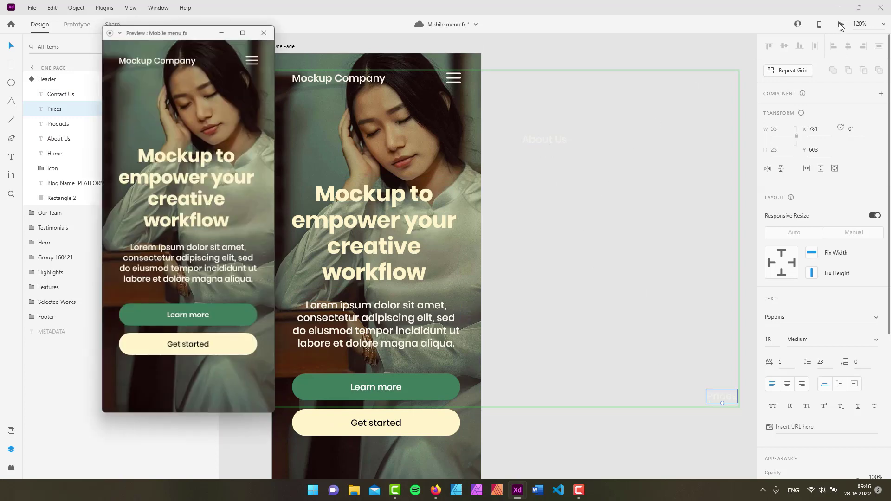
left_click(253, 60)
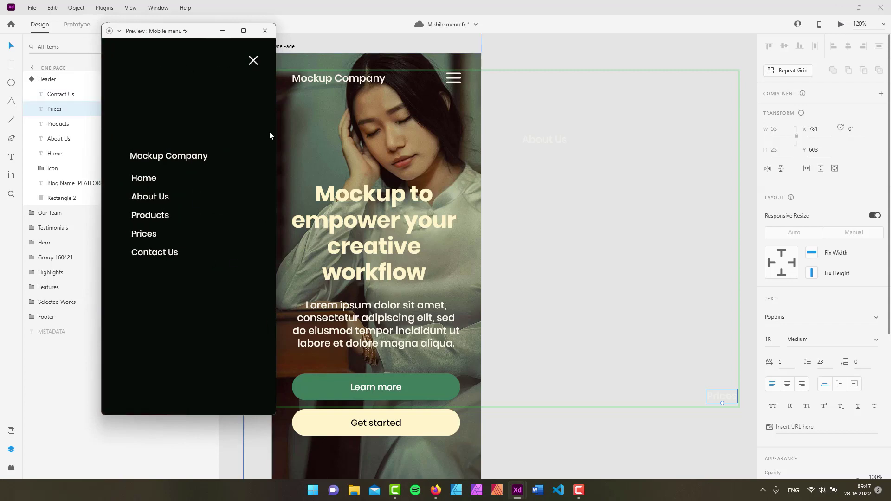
left_click(253, 61)
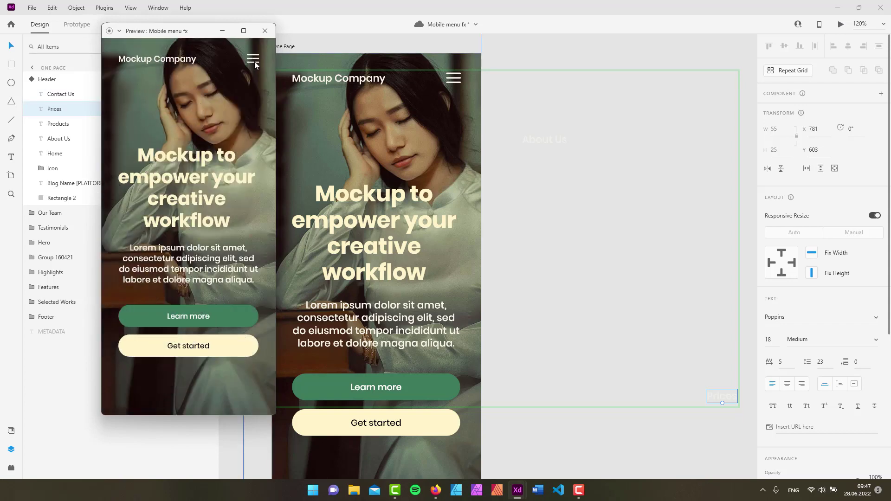
left_click(252, 59)
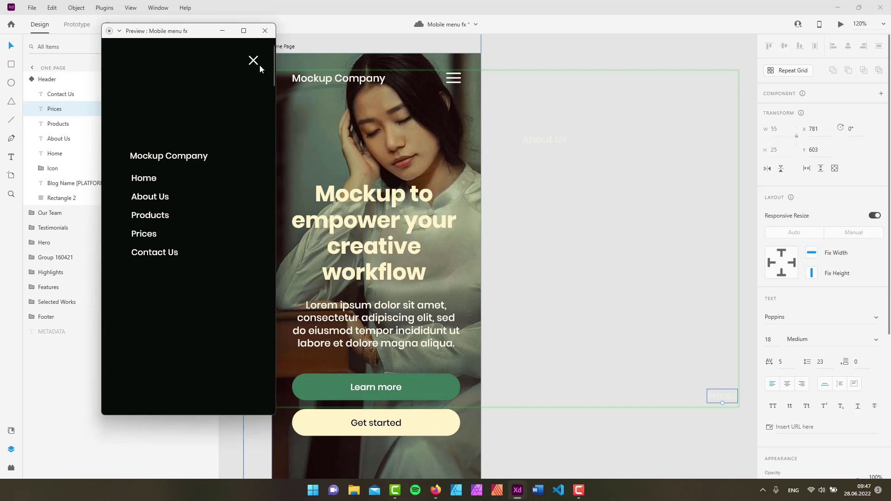
left_click(254, 62)
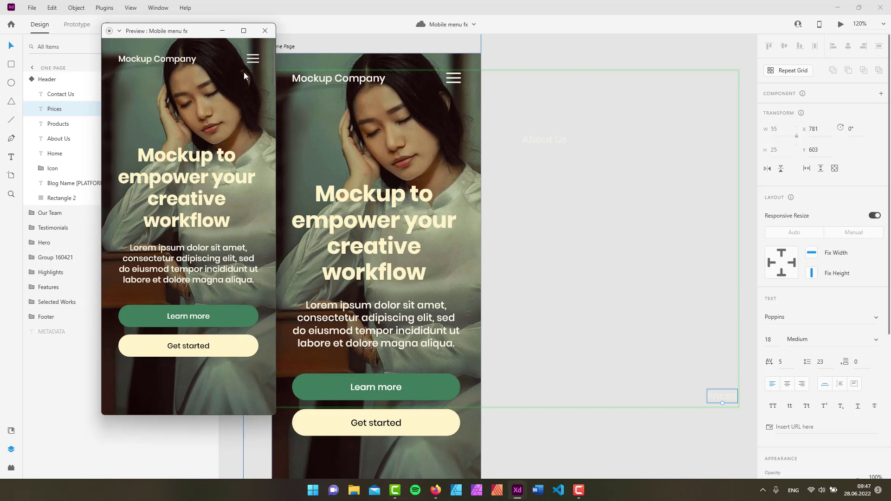
left_click_drag(205, 31, 266, 51)
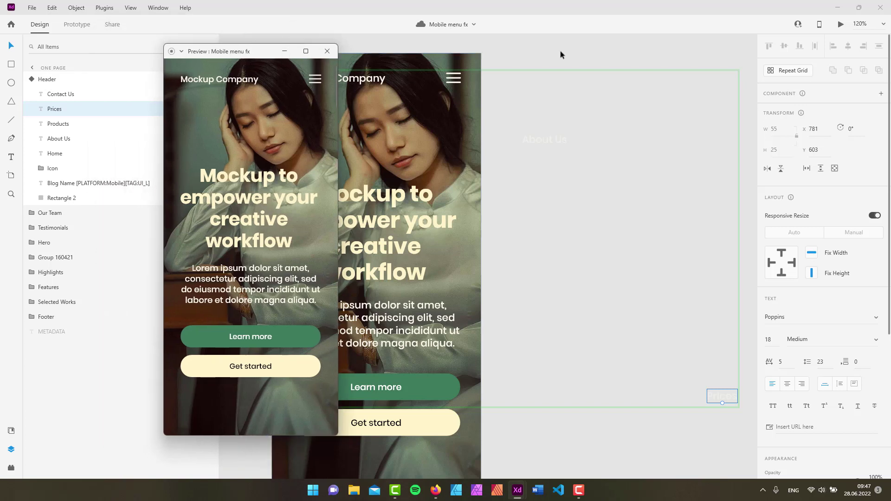